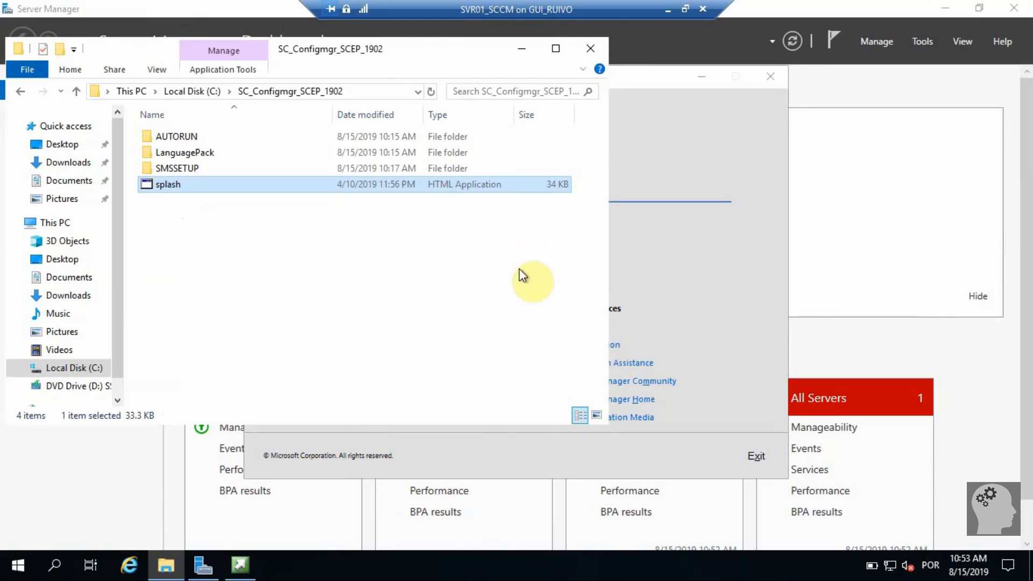
Start the Configuration Manager 1902 installation and continue past the Before You Begin page of the setup wizard
left_click(521, 48)
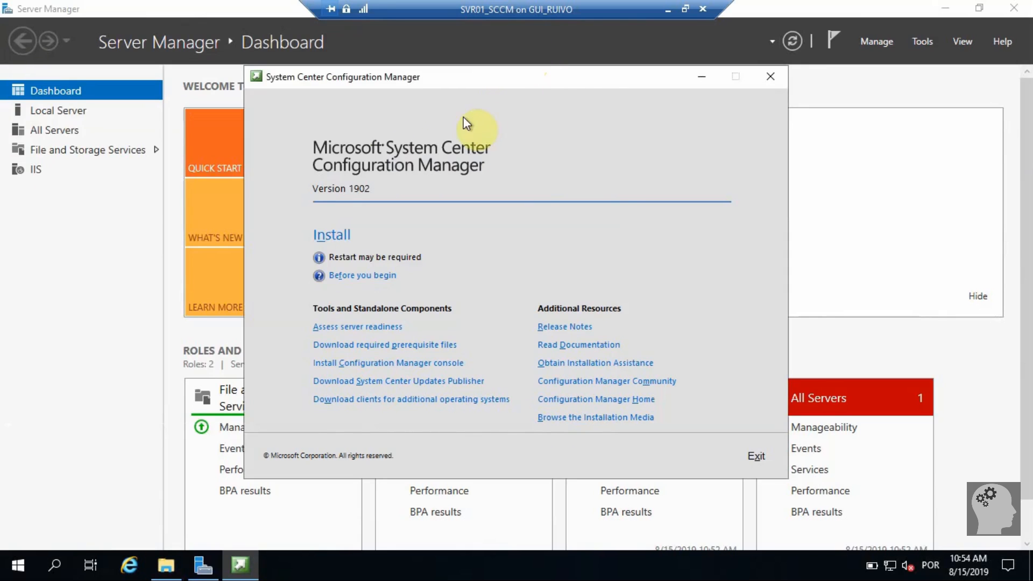
left_click(331, 237)
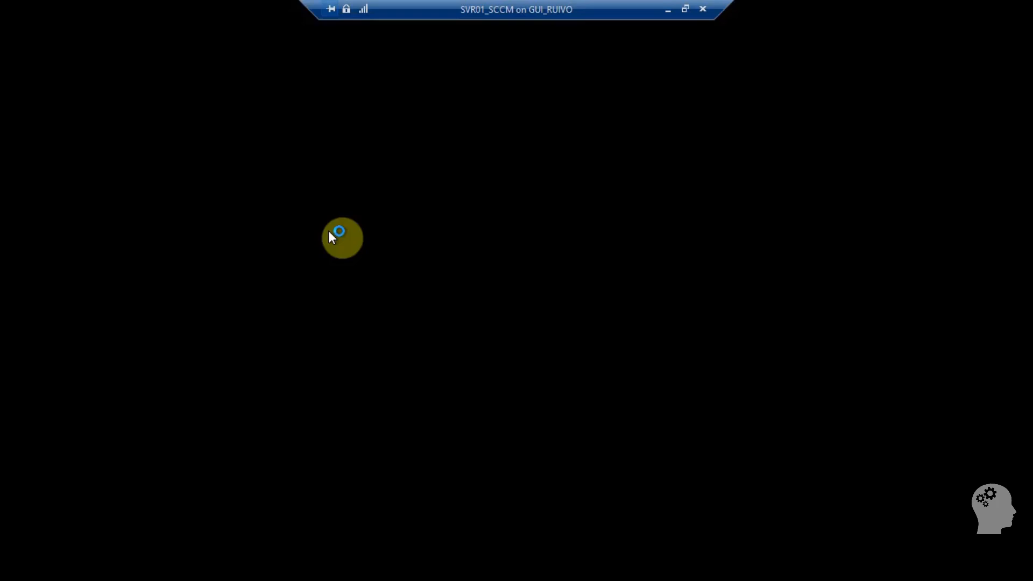
left_click(419, 387)
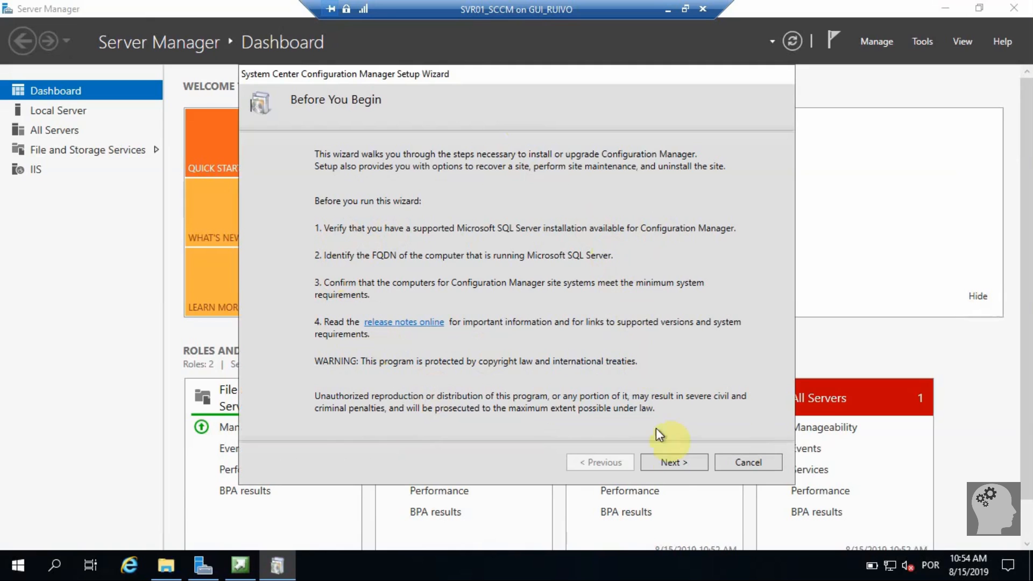
left_click(662, 460)
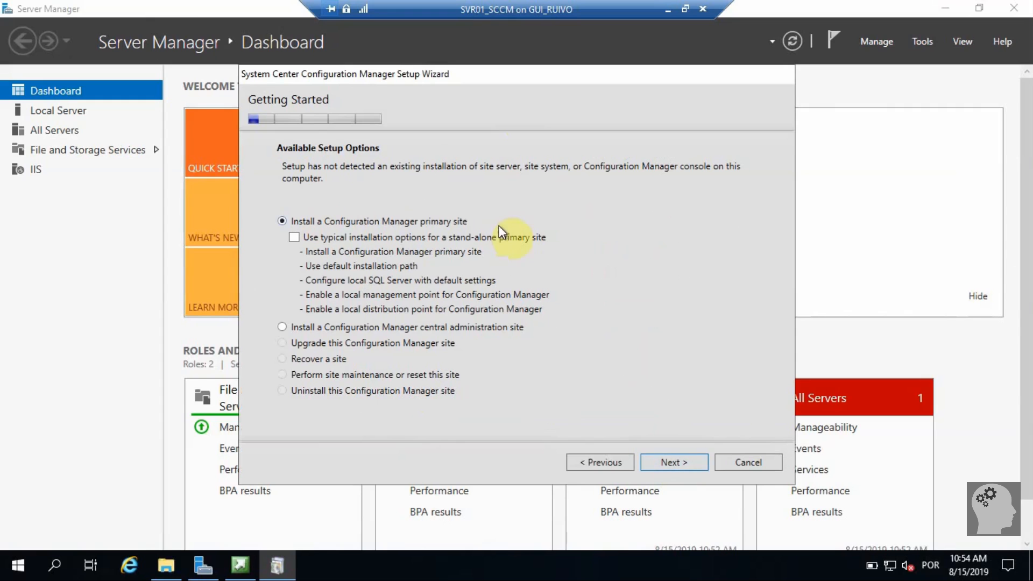
Choose to install a Configuration Manager primary site using the evaluation edition of the product
left_click(672, 467)
left_click(335, 156)
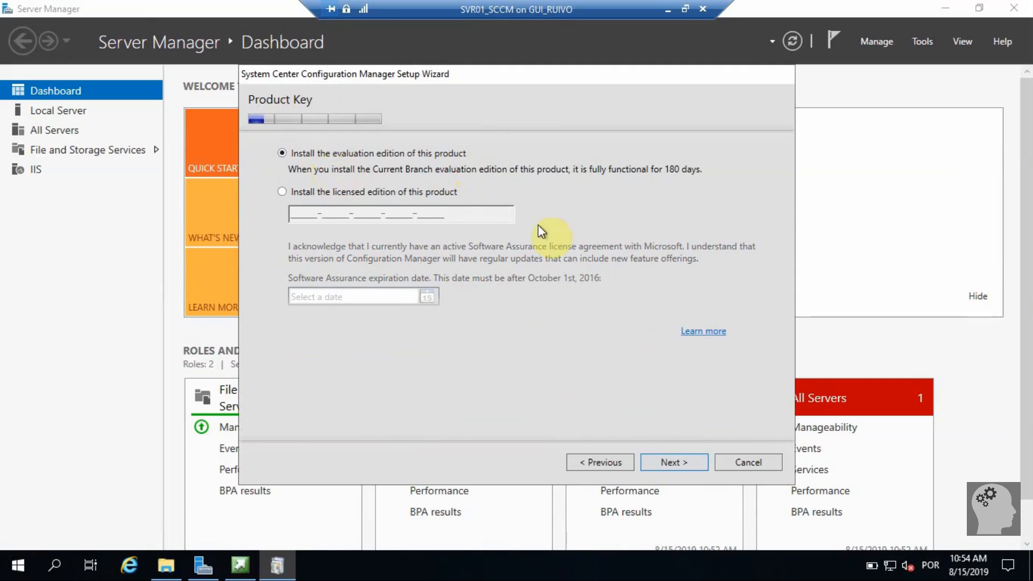
left_click(667, 461)
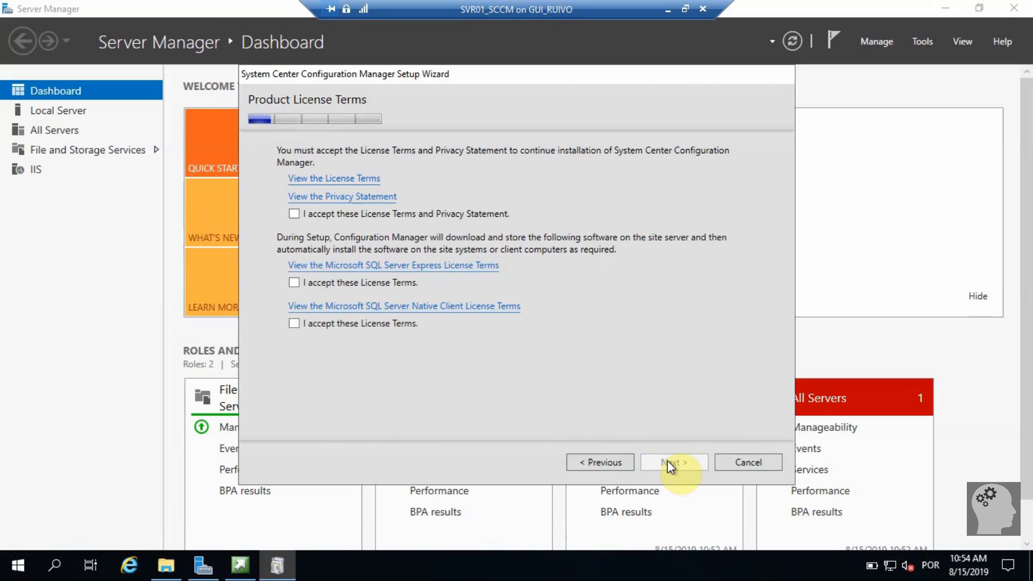
Accept the product license terms and privacy statement plus the SQL Server Express and Native Client license terms
left_click(401, 215)
left_click(351, 285)
left_click(330, 325)
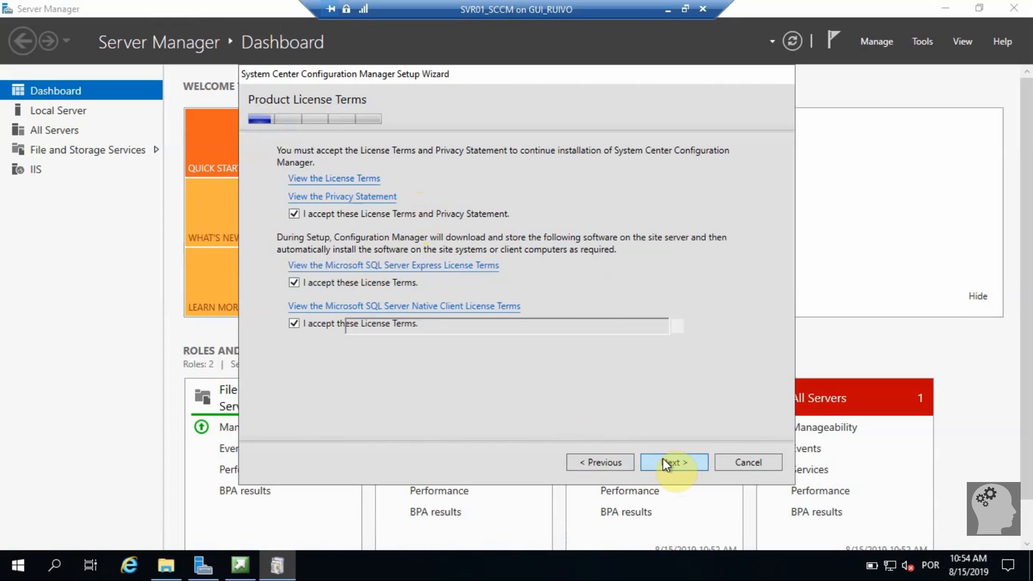
left_click(667, 463)
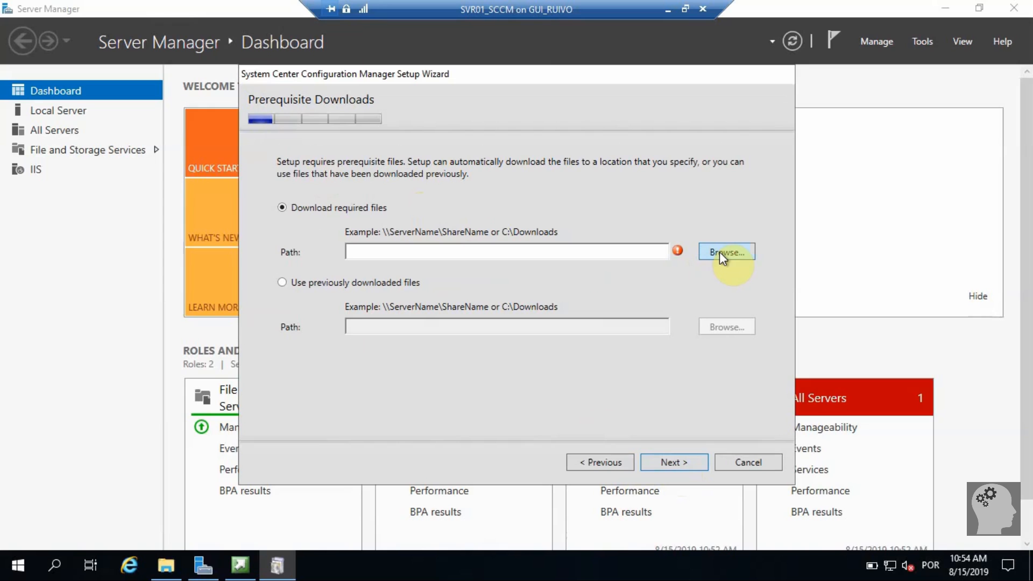
Create a folder named "Download files sccm" at the root of drive C in File Explorer
left_click(166, 565)
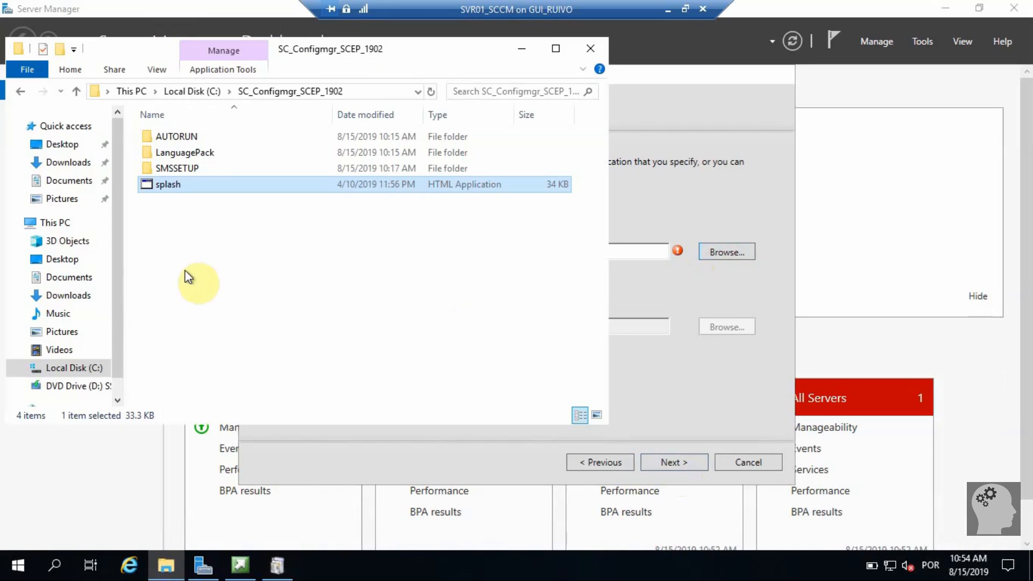
left_click(76, 369)
right_click(197, 285)
right_click(163, 311)
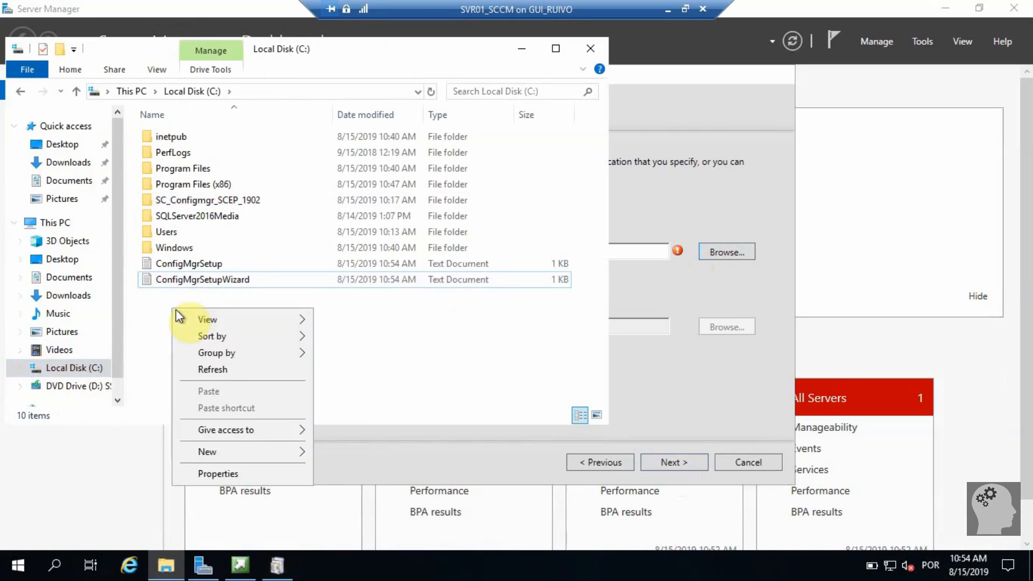
mouse_move(248, 454)
left_click(324, 454)
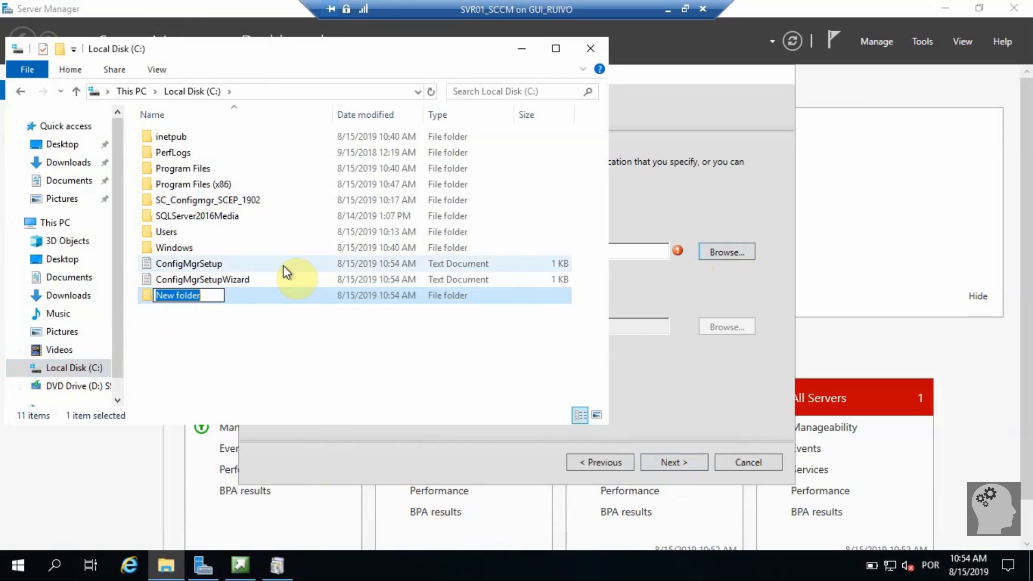
type("D")
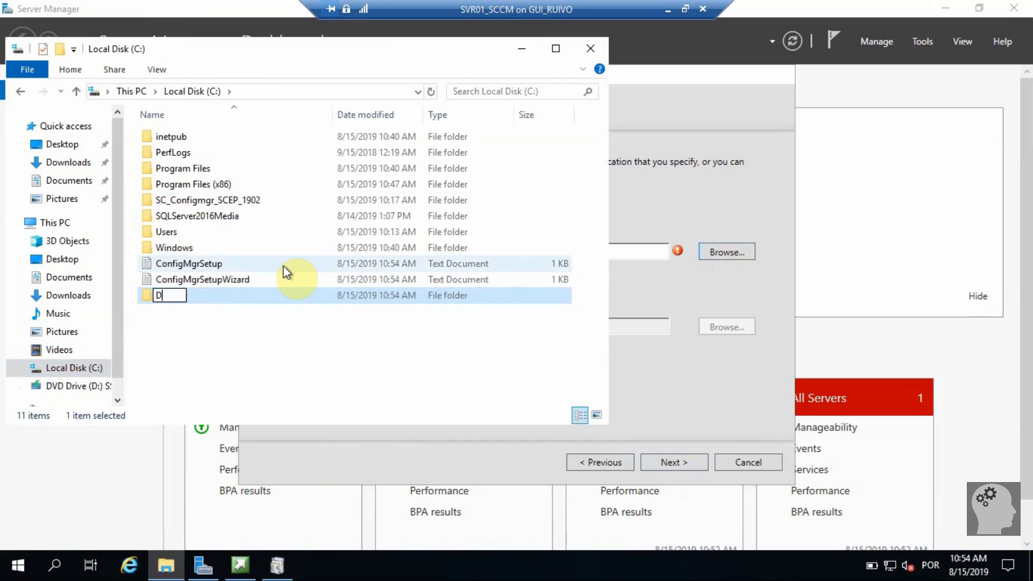
type("ownload files sccm")
key("Return")
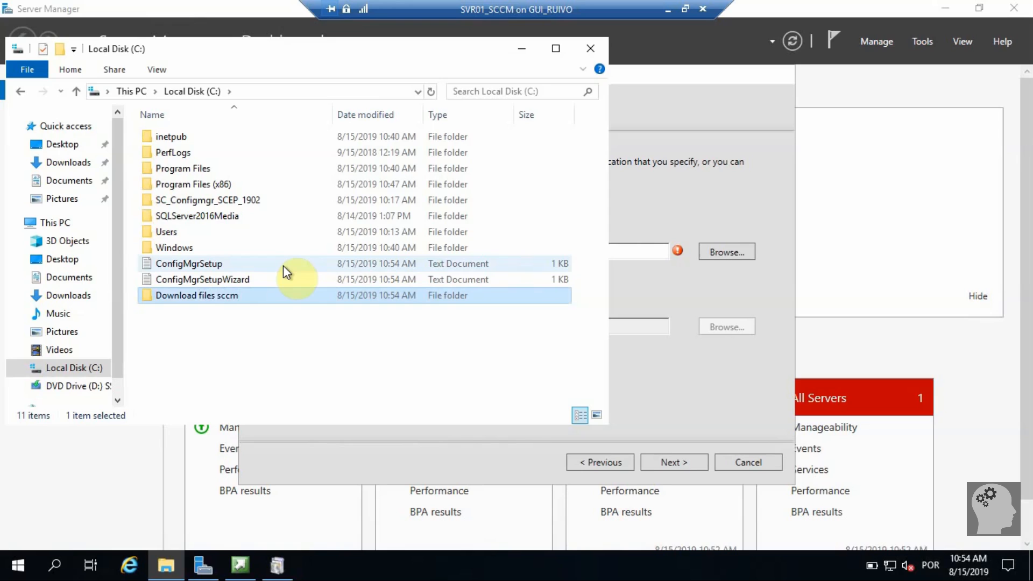
Copy the path of the "Download files sccm" folder and use it as the wizard's download location for the required prerequisite files
double_click(344, 297)
left_click(275, 90)
right_click(119, 90)
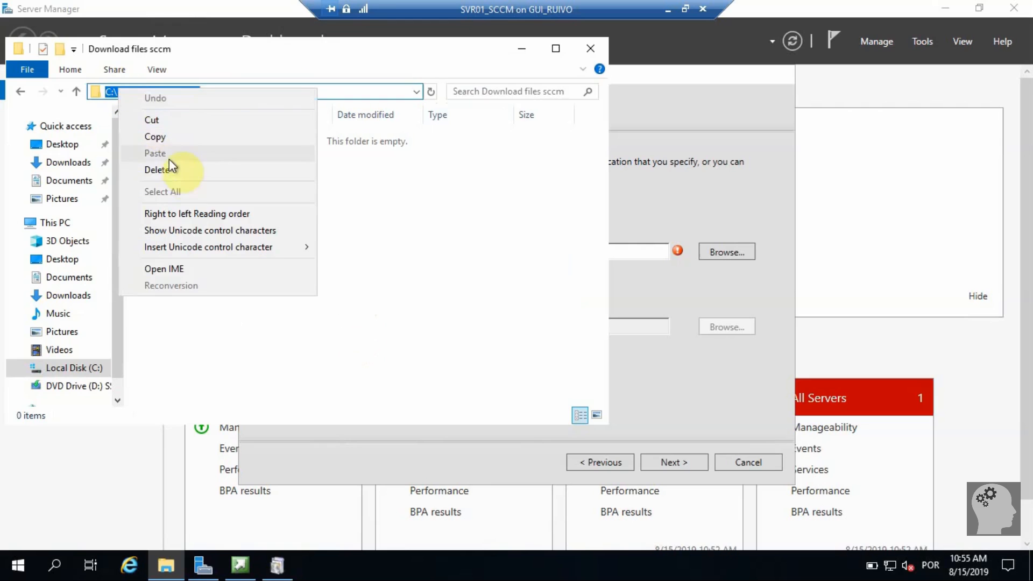
left_click(166, 138)
left_click(521, 48)
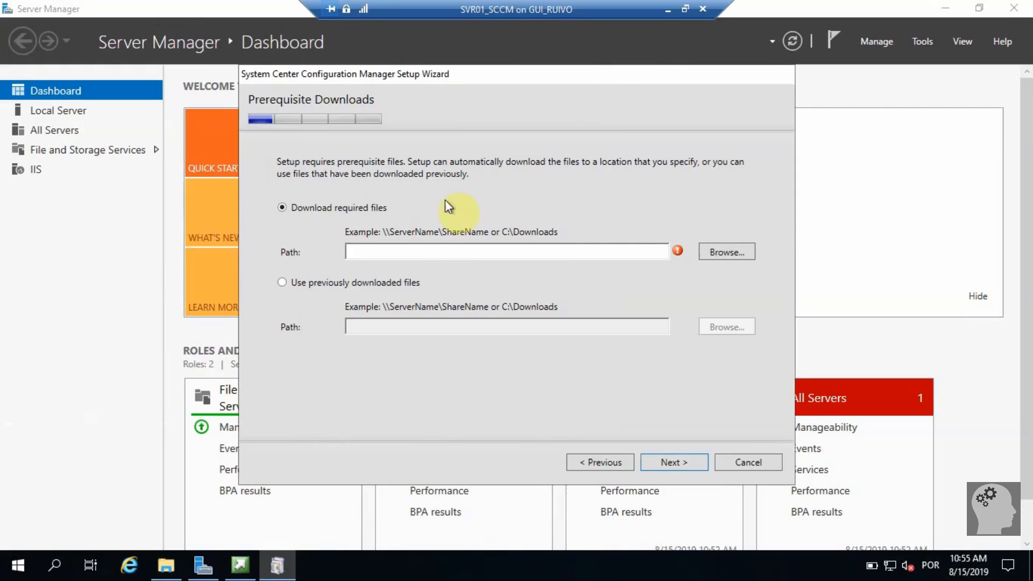
right_click(422, 248)
left_click(445, 309)
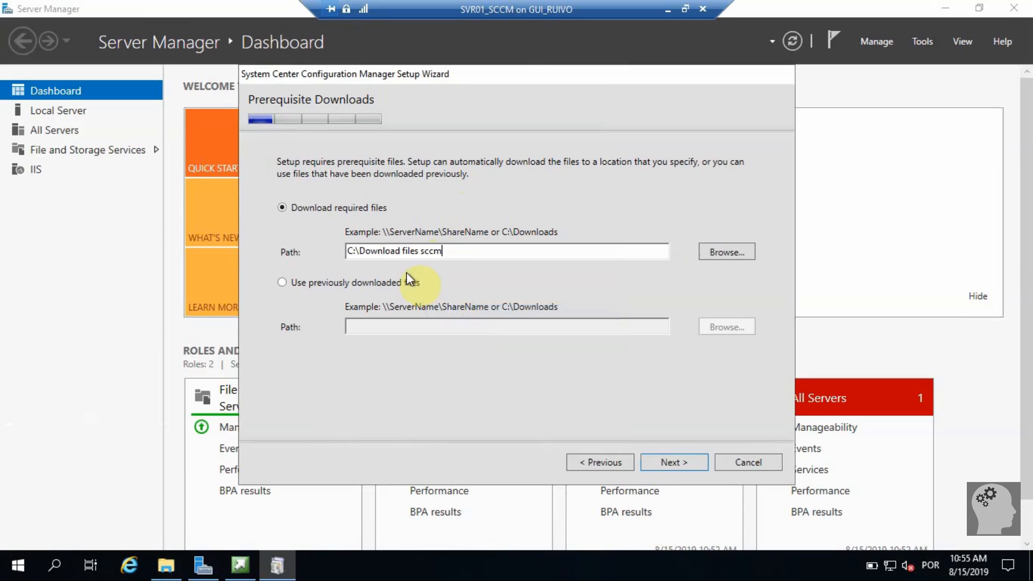
left_click(672, 464)
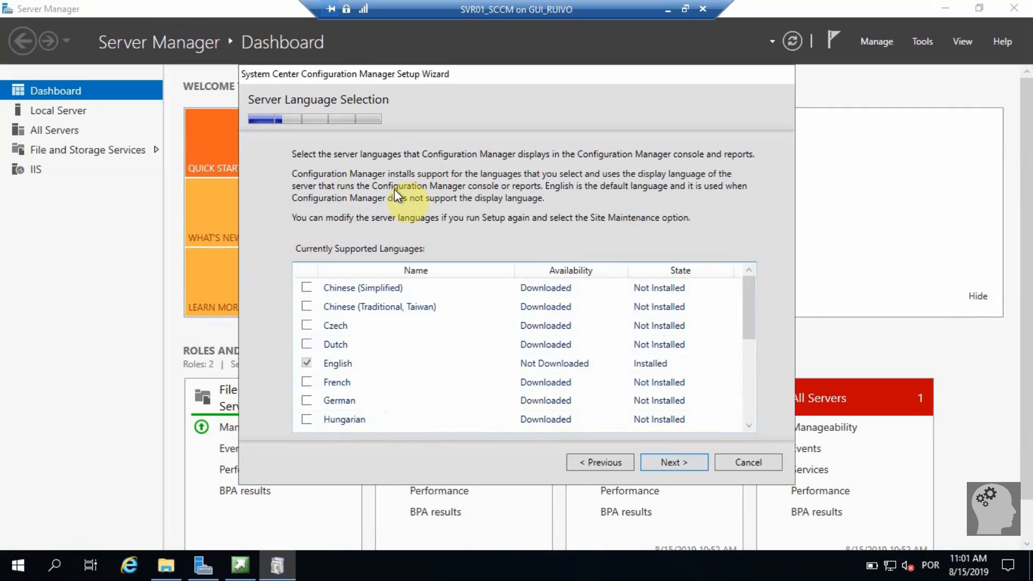
Look through the server and client language lists and continue with only English selected for both
scroll(460, 352, "down", 3)
scroll(460, 353, "up", 3)
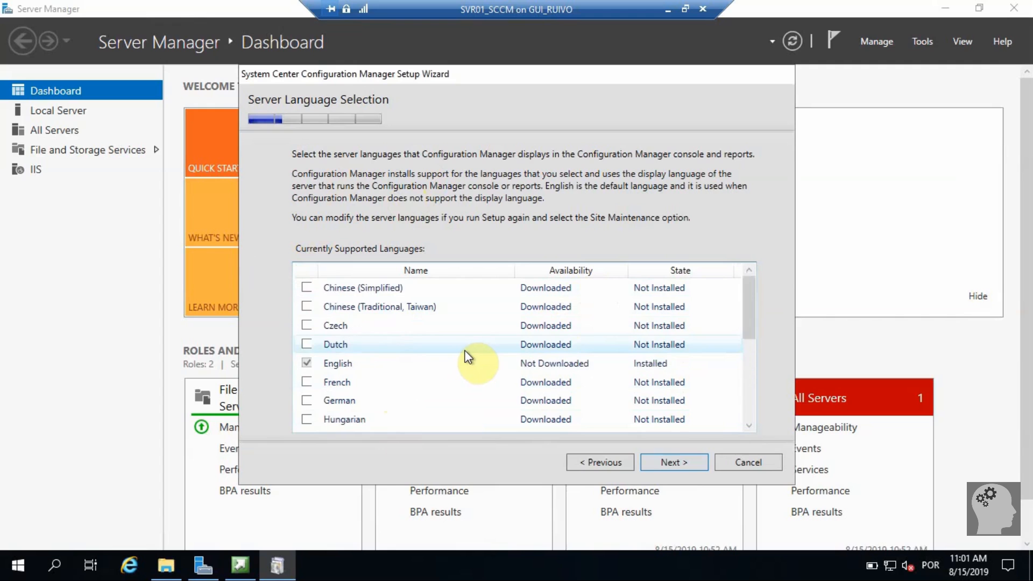
left_click(673, 463)
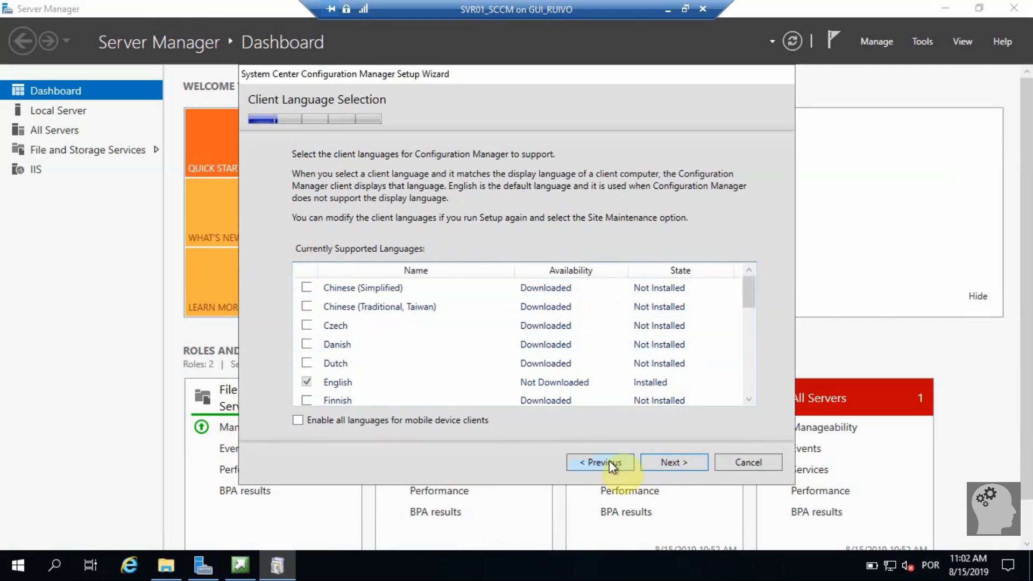
left_click(624, 463)
left_click(693, 464)
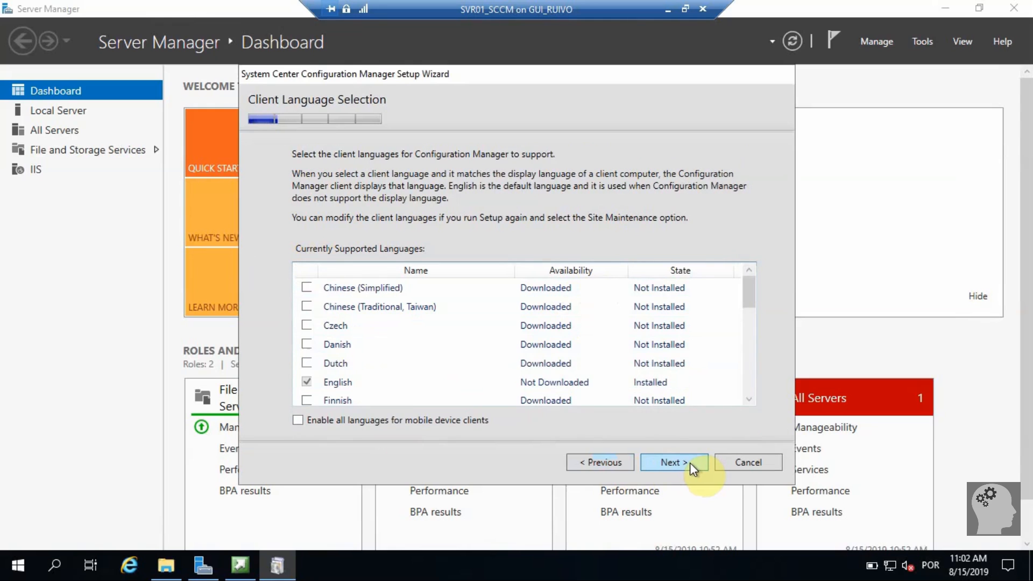
scroll(409, 366, "down", 3)
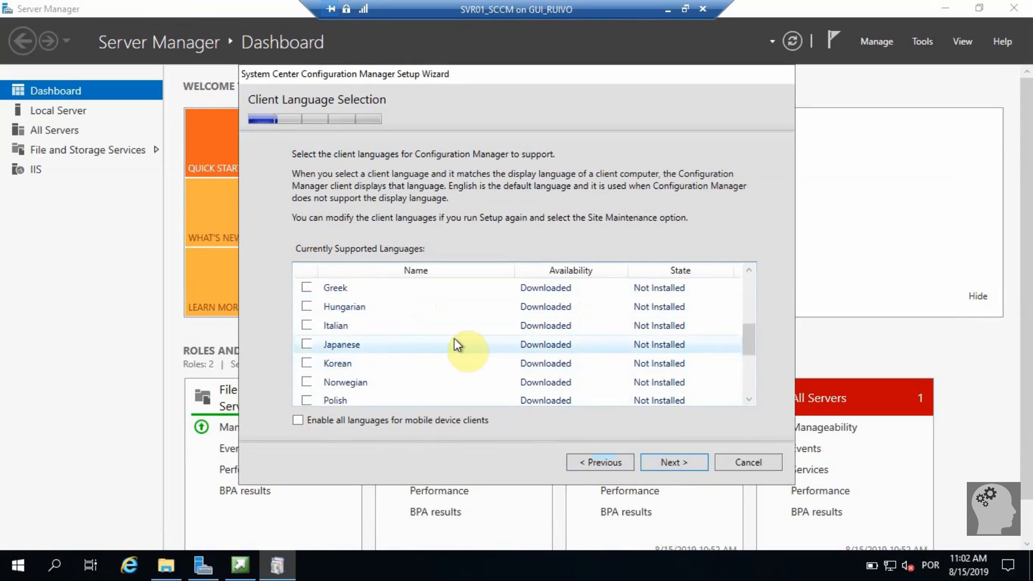
scroll(511, 371, "up", 3)
left_click(665, 465)
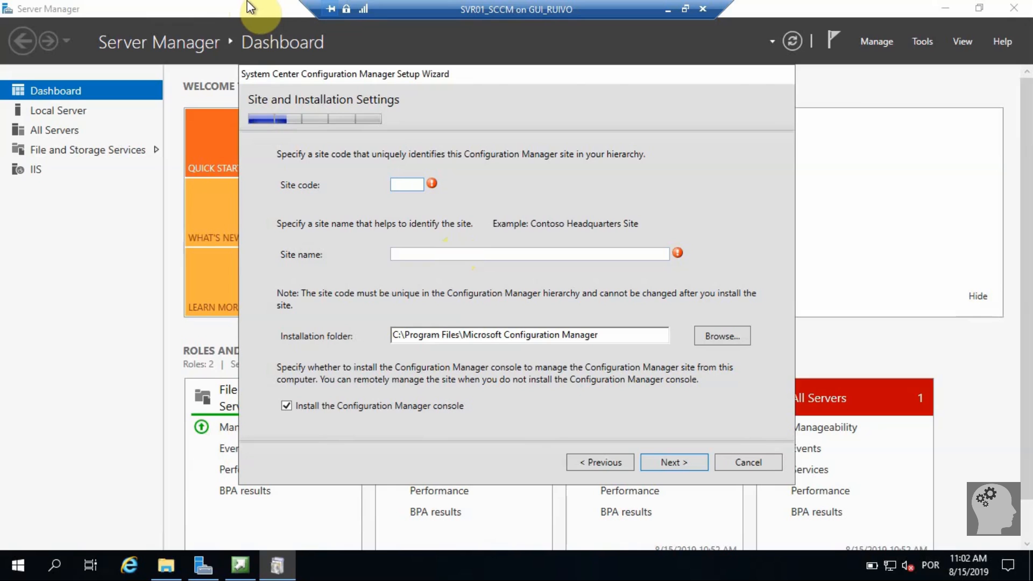
Set the site code to LAB and the site name to GMSLAB, keeping the default installation folder and console option
type("LAB")
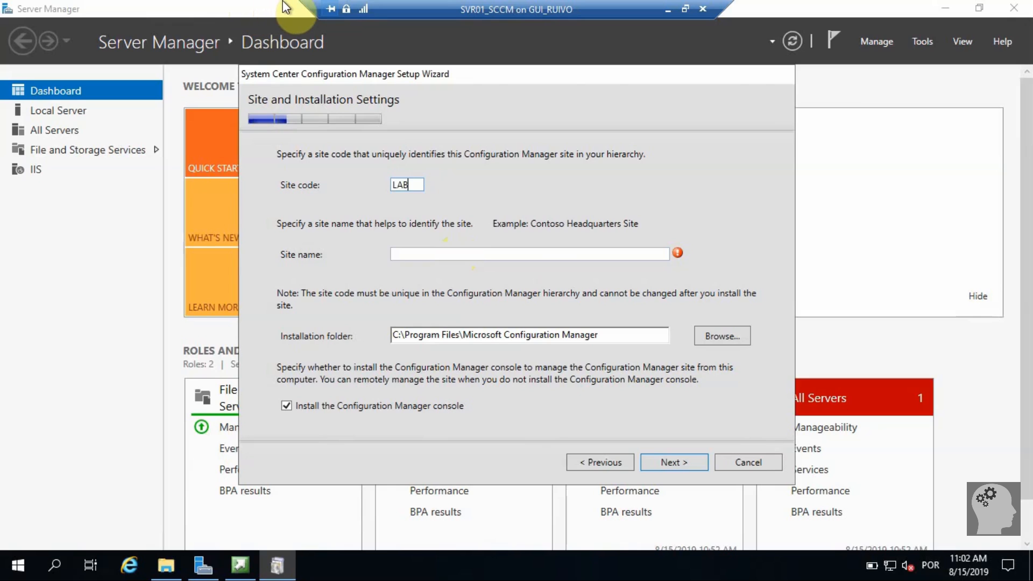
left_click(535, 253)
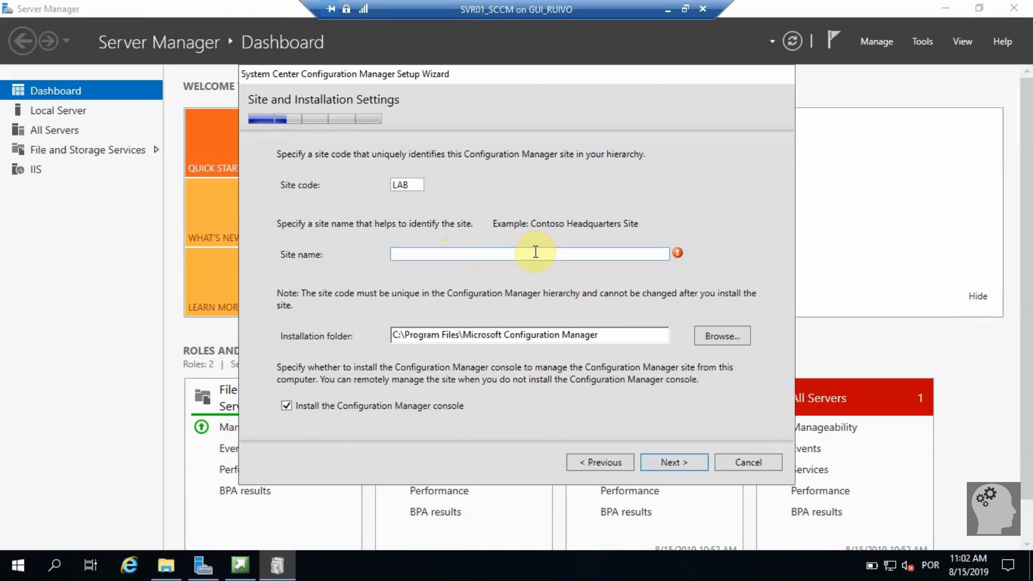
type("GMSLAB")
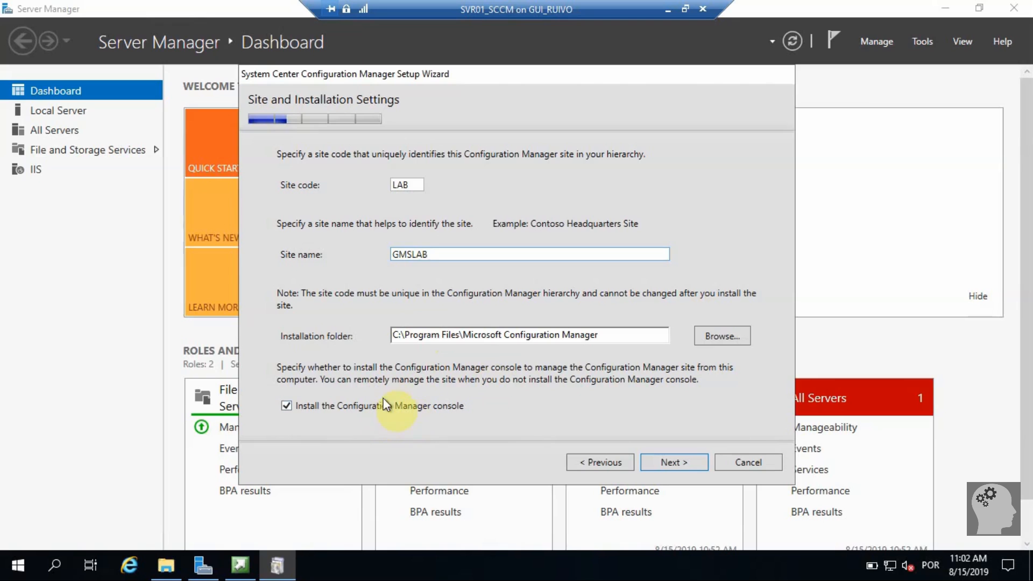
left_click(679, 462)
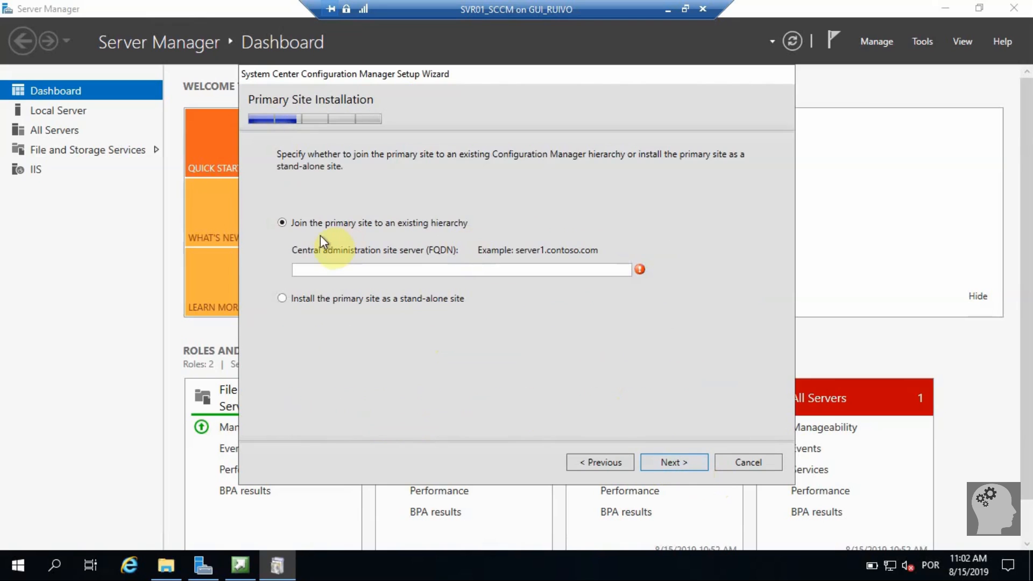
Install the primary site as a stand-alone site and confirm the choice
left_click(312, 298)
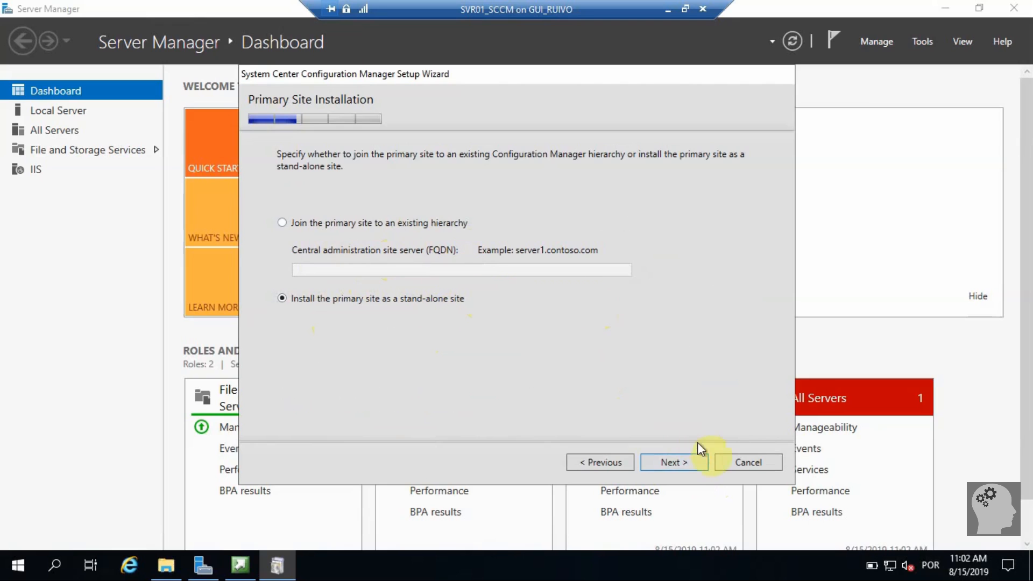
left_click(668, 460)
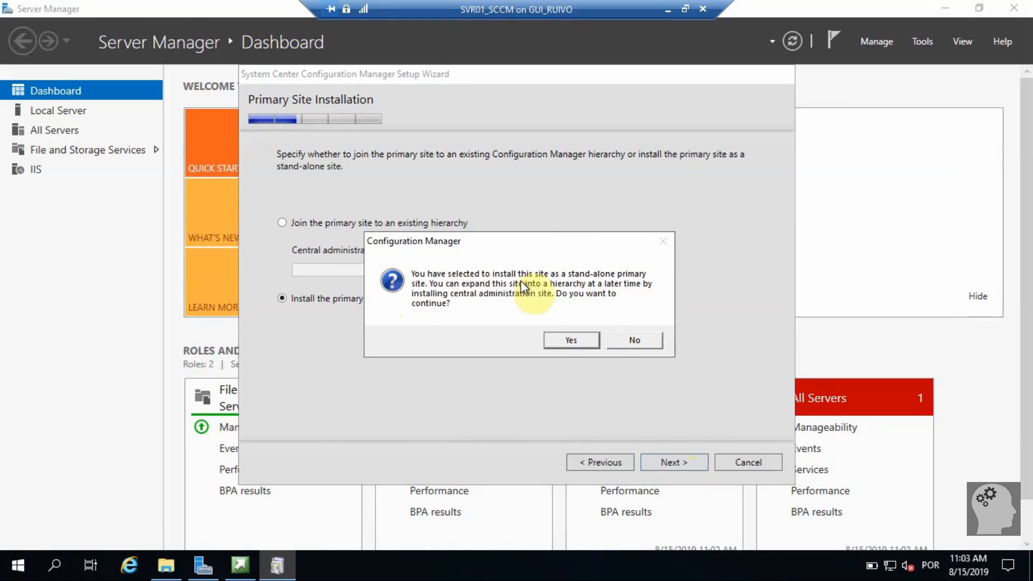
left_click(571, 341)
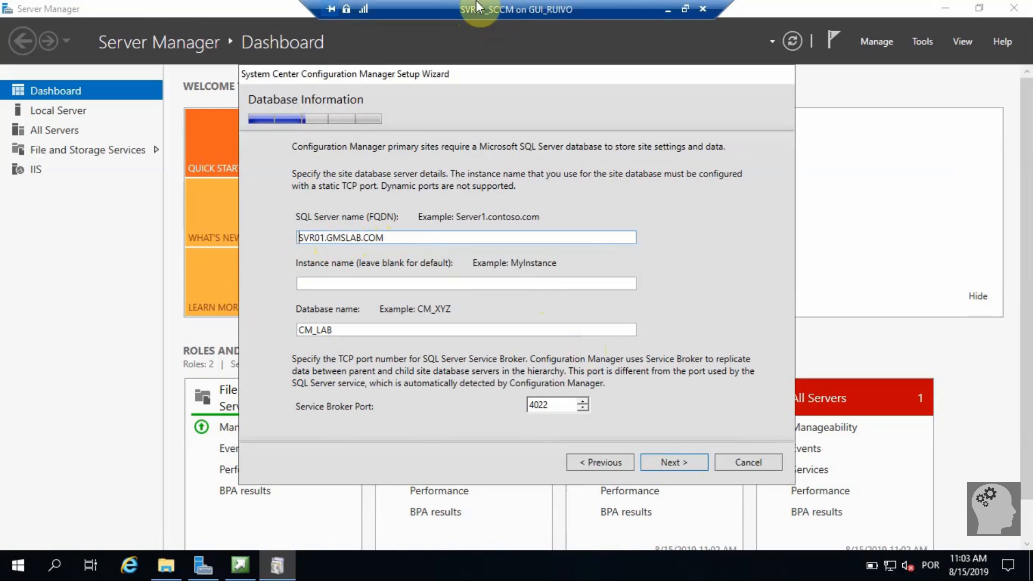
Review the SQL Server name, database name and Service Broker port on the Database Information page
left_click_drag(385, 237, 292, 241)
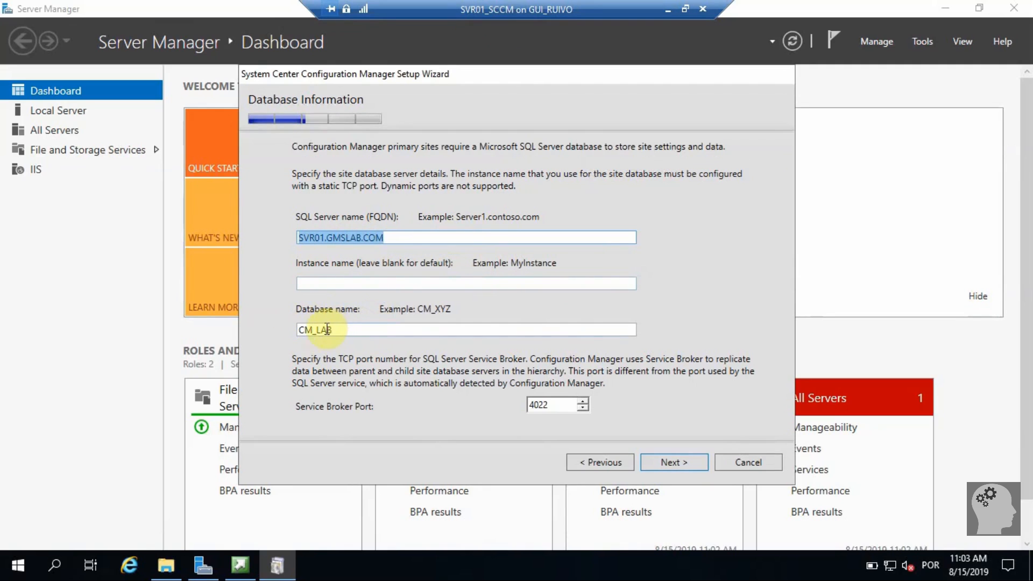
left_click_drag(339, 329, 293, 332)
left_click(356, 331)
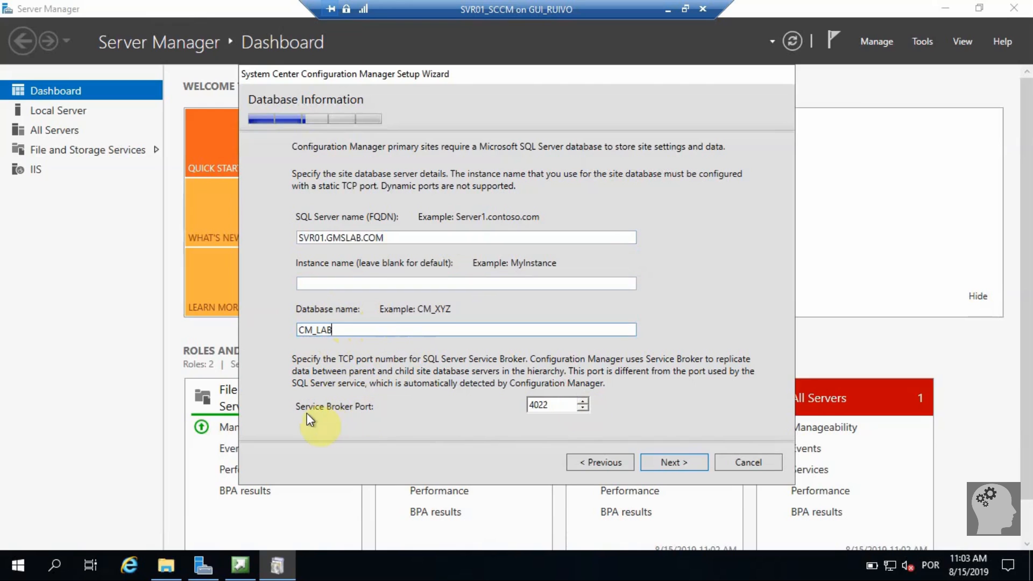
double_click(562, 404)
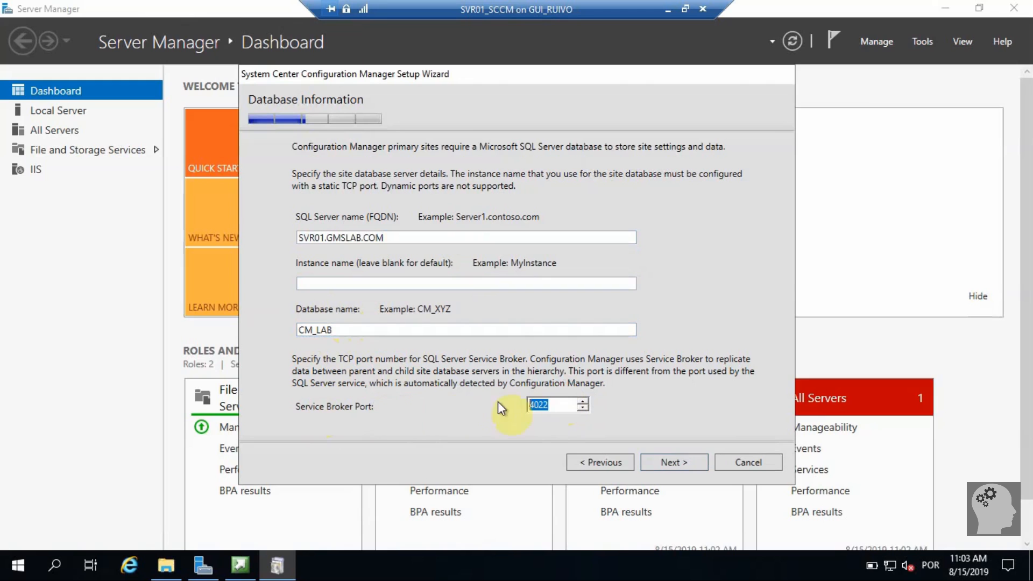
Open Control Panel and switch its view to small icons
left_click(18, 564)
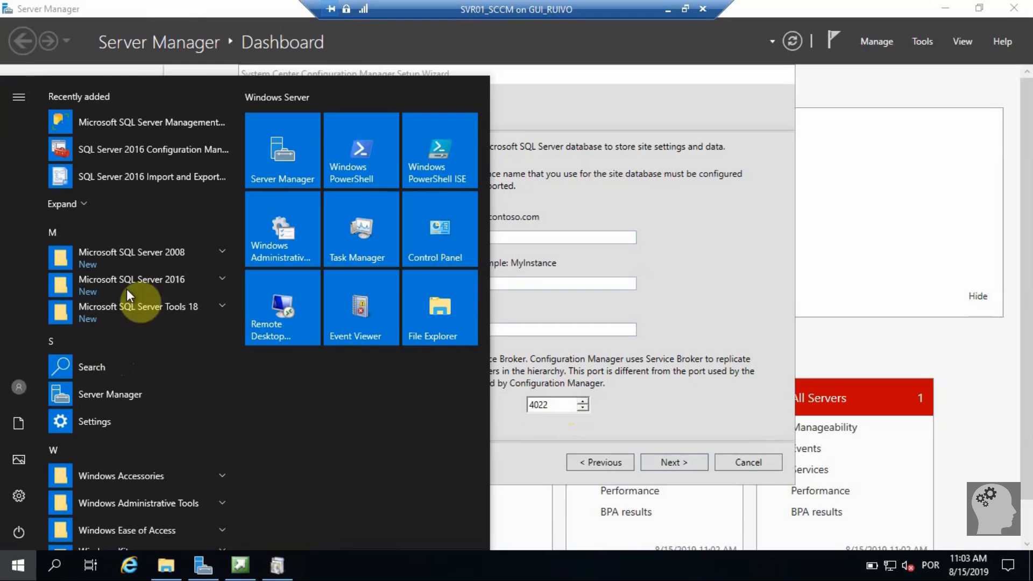
scroll(164, 329, "down", 3)
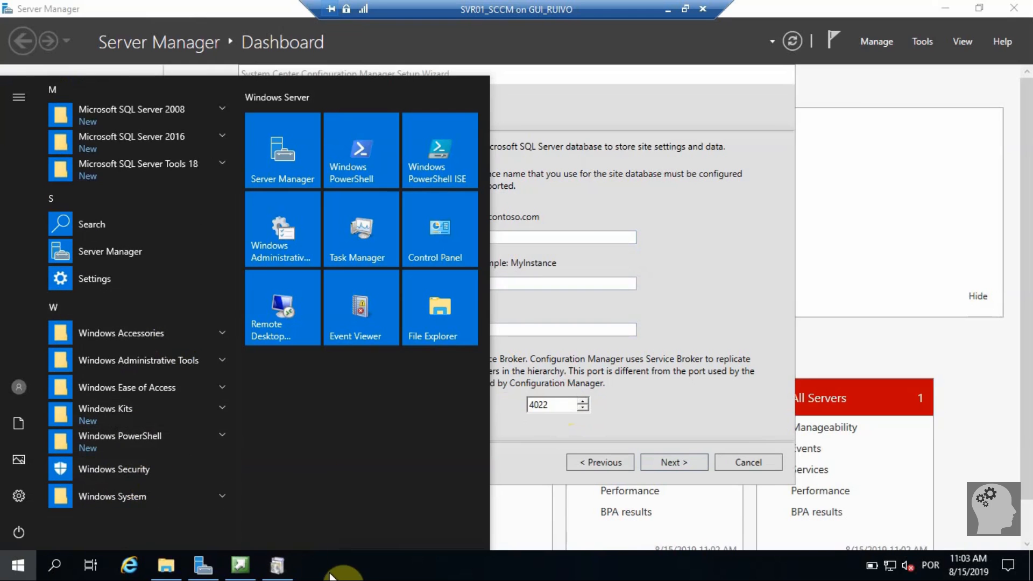
left_click(12, 554)
key("super+r")
type("cmd")
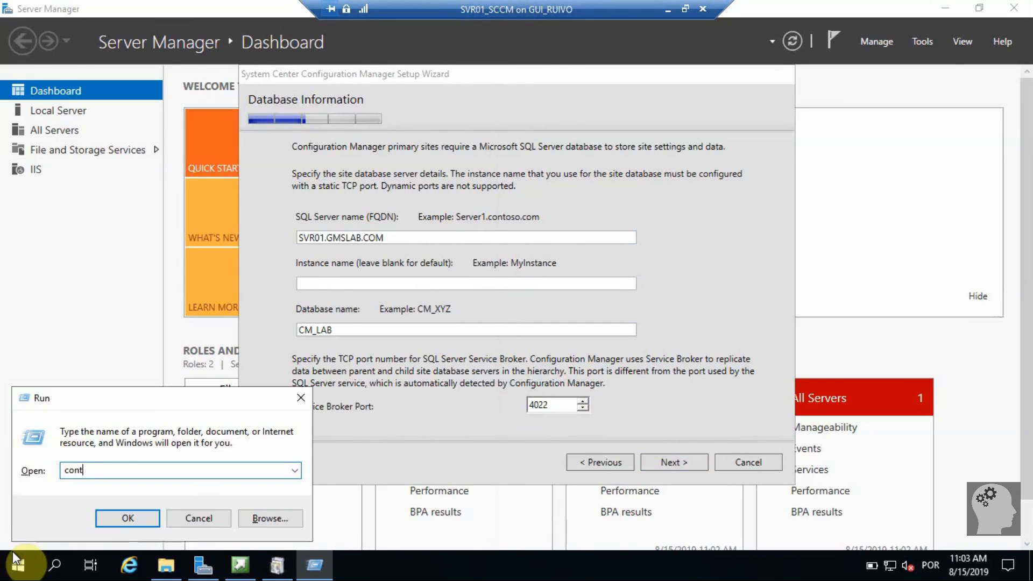
key("Return")
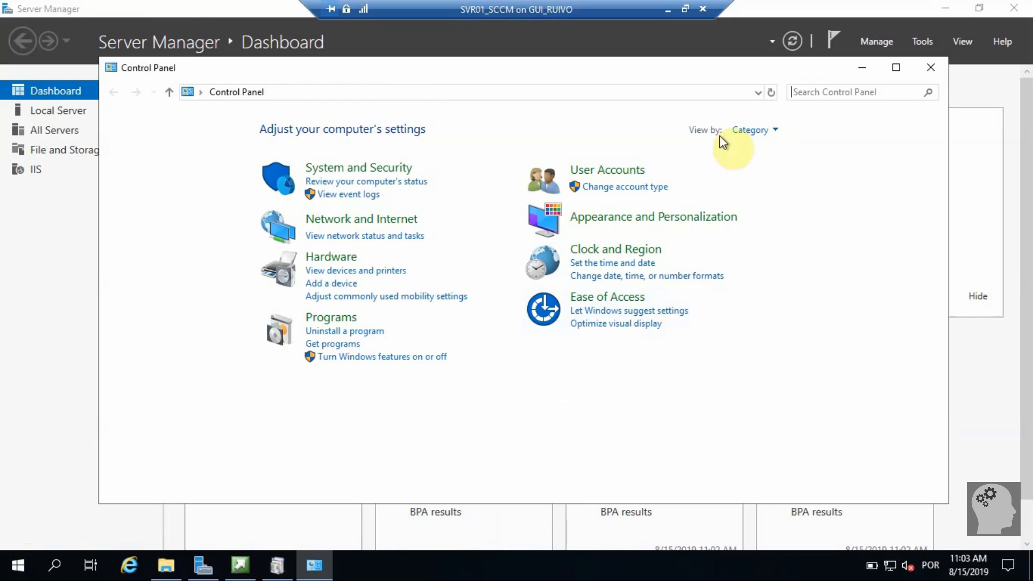
left_click(779, 131)
left_click(788, 189)
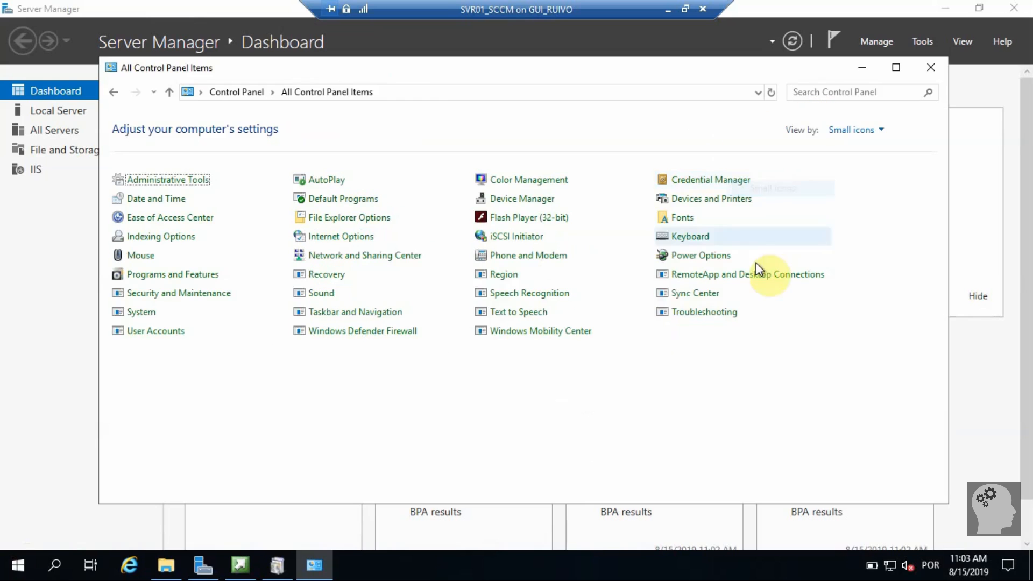
Turn off Windows Defender Firewall for the domain, private and public networks, and close Control Panel
left_click(330, 332)
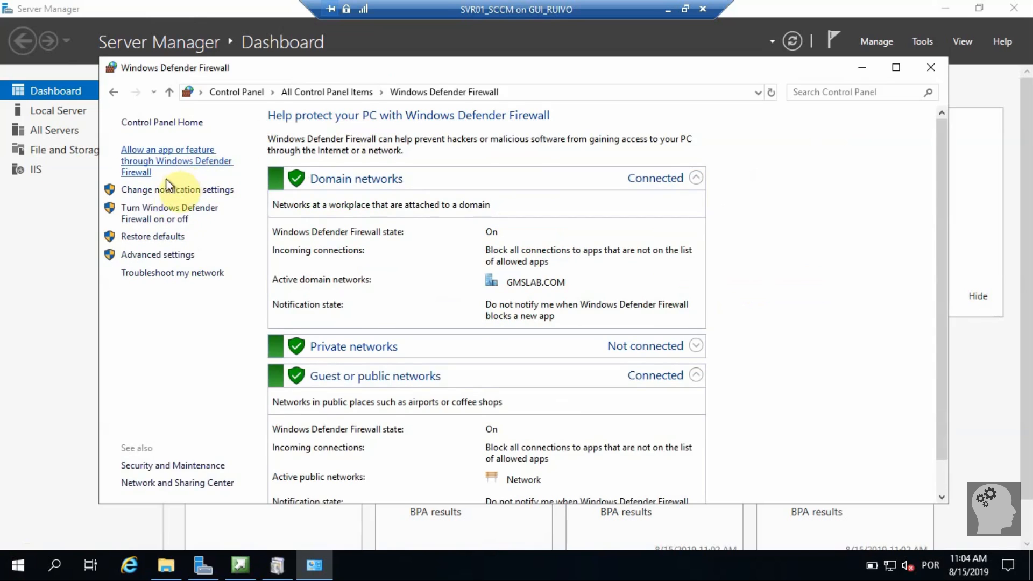
left_click(144, 220)
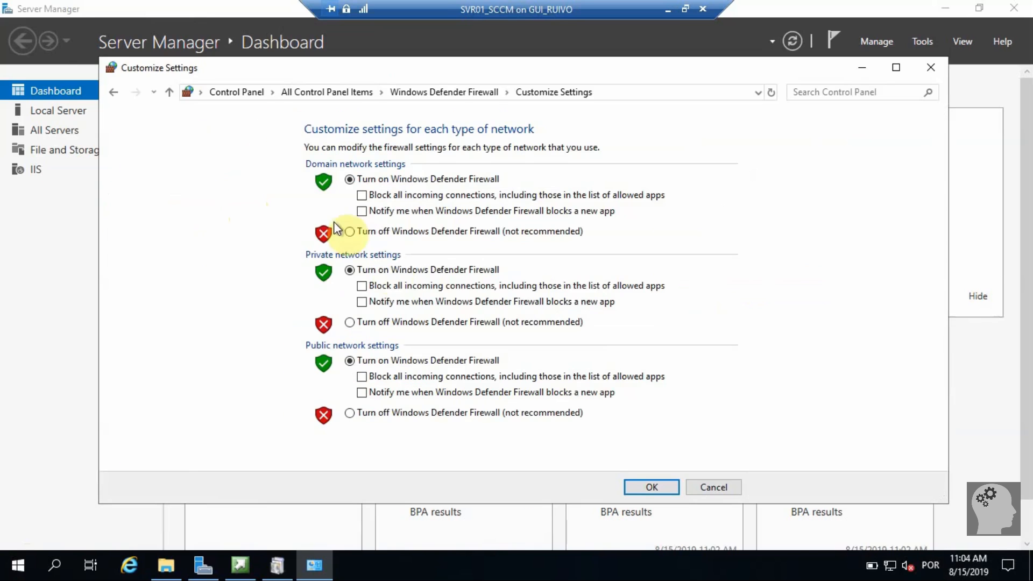
left_click(383, 232)
left_click(379, 321)
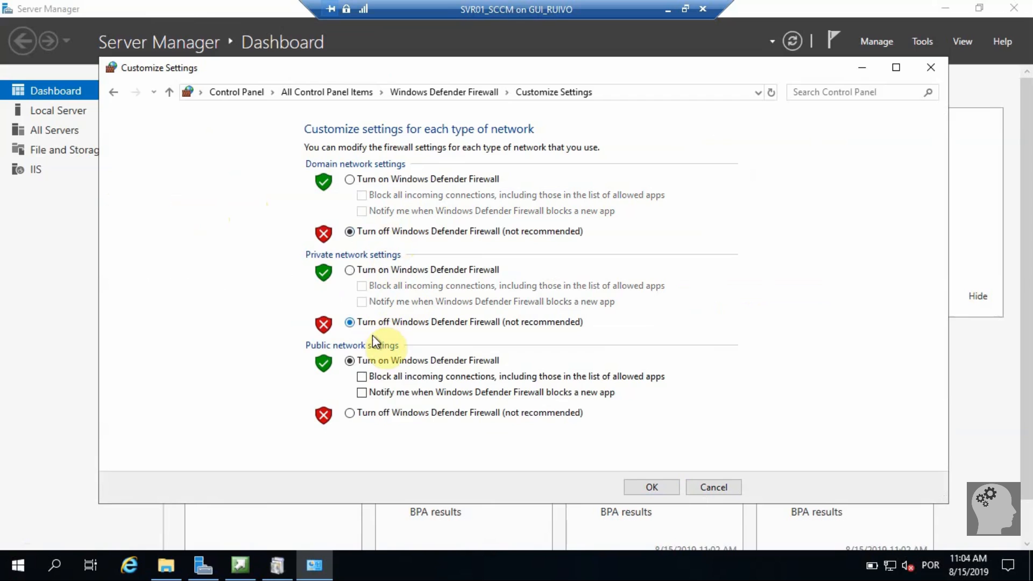
left_click(387, 413)
left_click(652, 487)
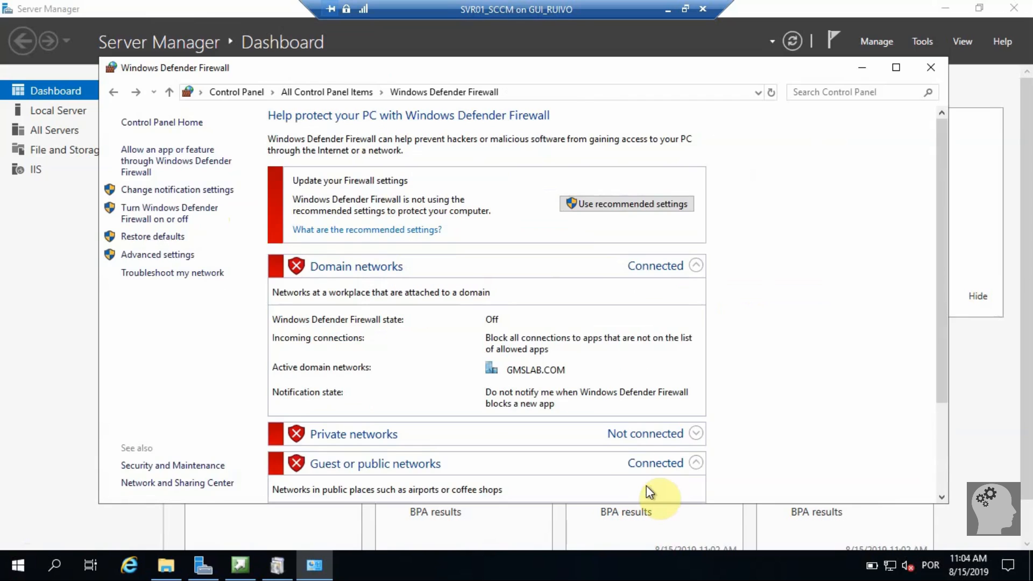
left_click(932, 69)
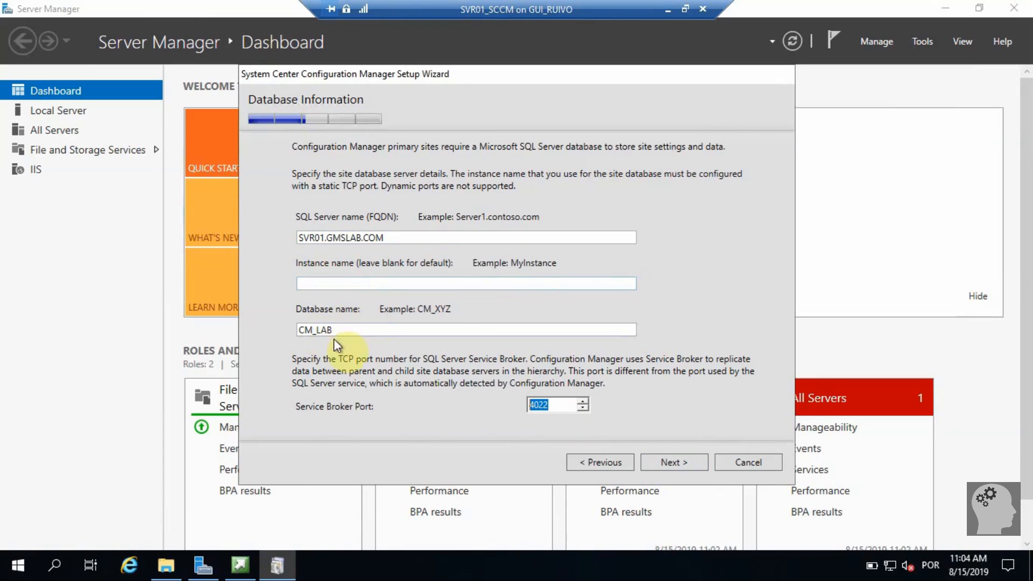
Accept the database details and keep the default paths for the SQL Server data and log files
left_click(686, 460)
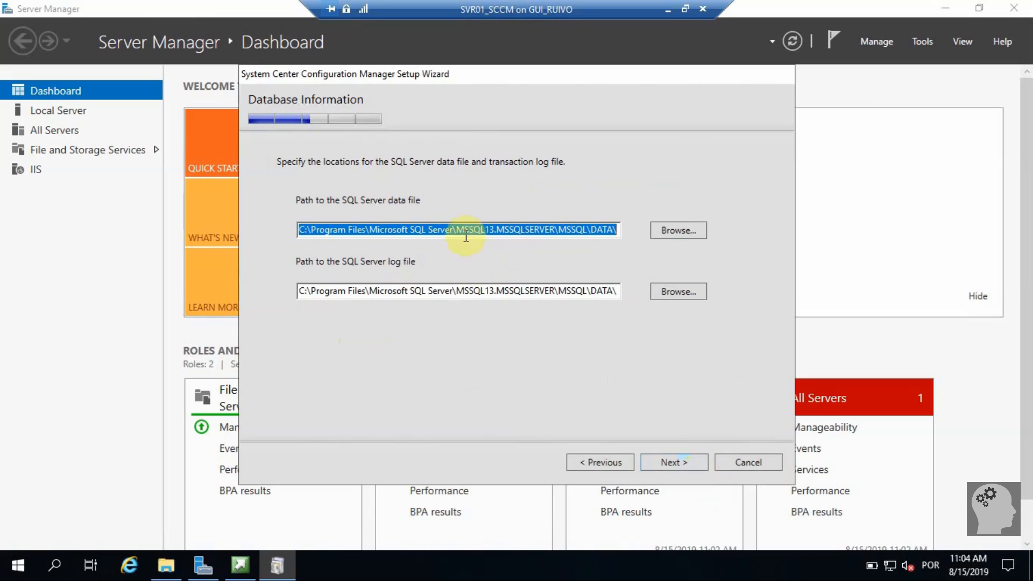
left_click_drag(456, 230, 664, 218)
left_click_drag(457, 291, 617, 291)
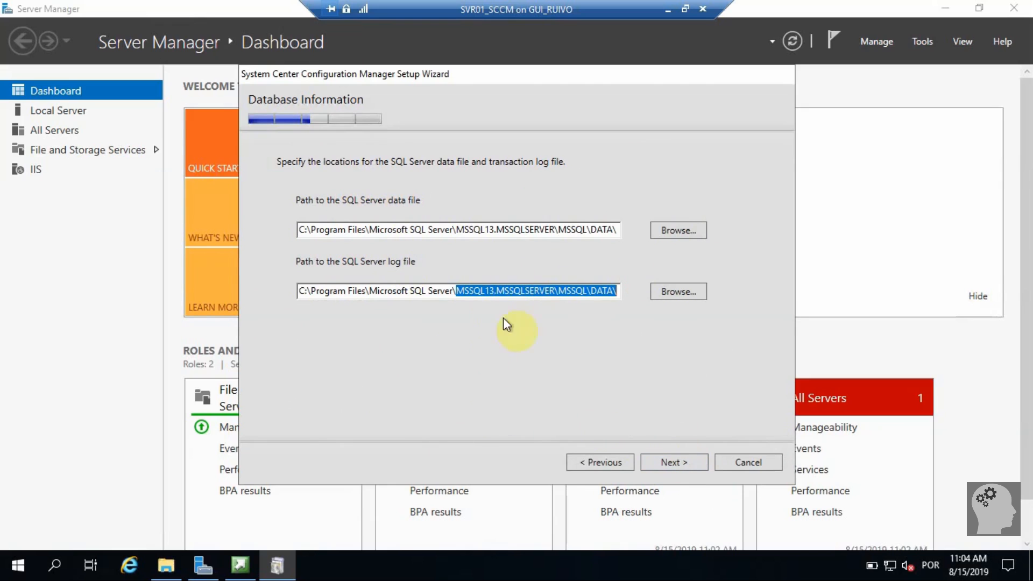
left_click(377, 291)
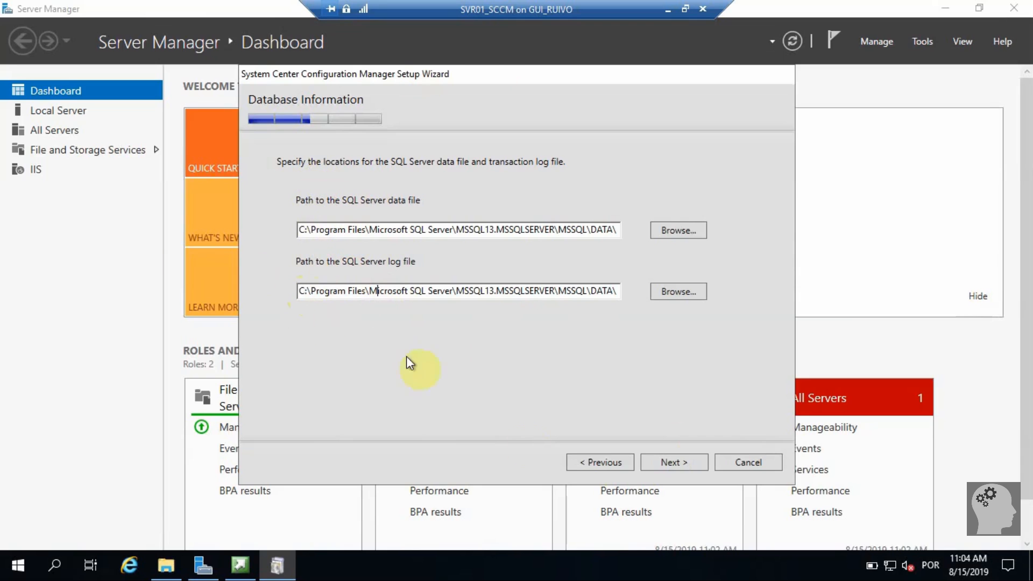
left_click(656, 459)
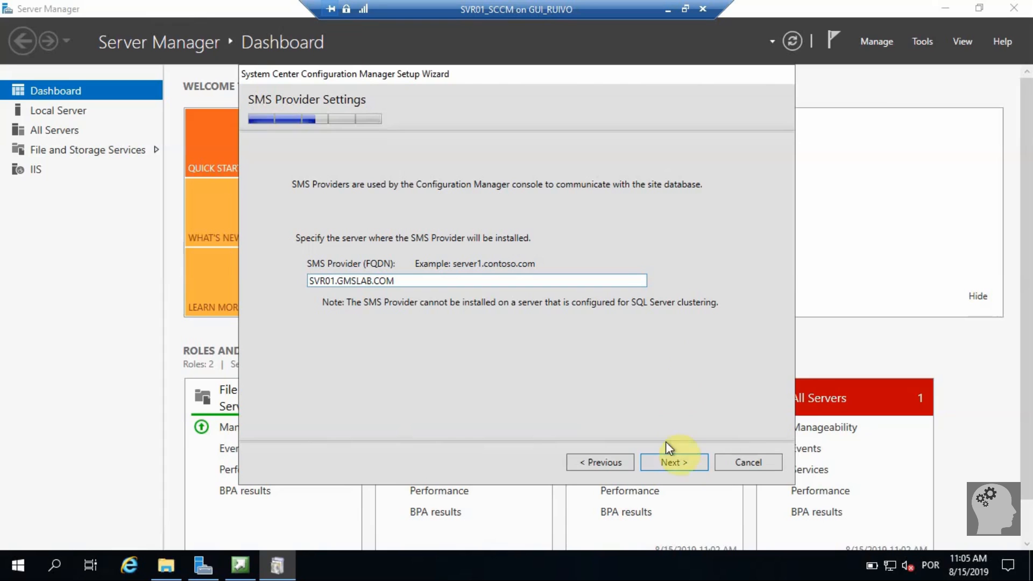
Keep the default SMS Provider and client communication settings, and install only the management point, without a distribution point
left_click(675, 457)
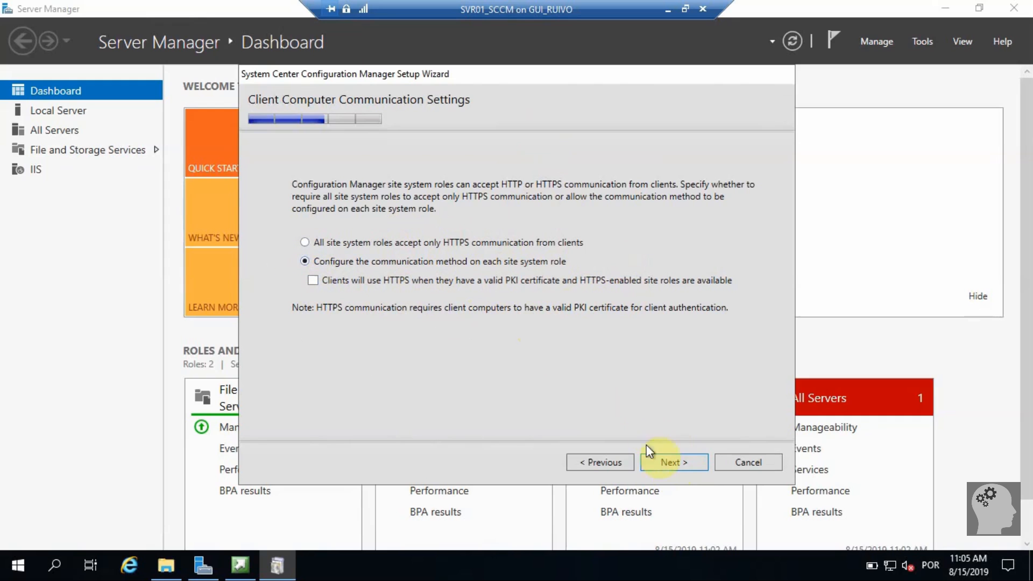
left_click(660, 462)
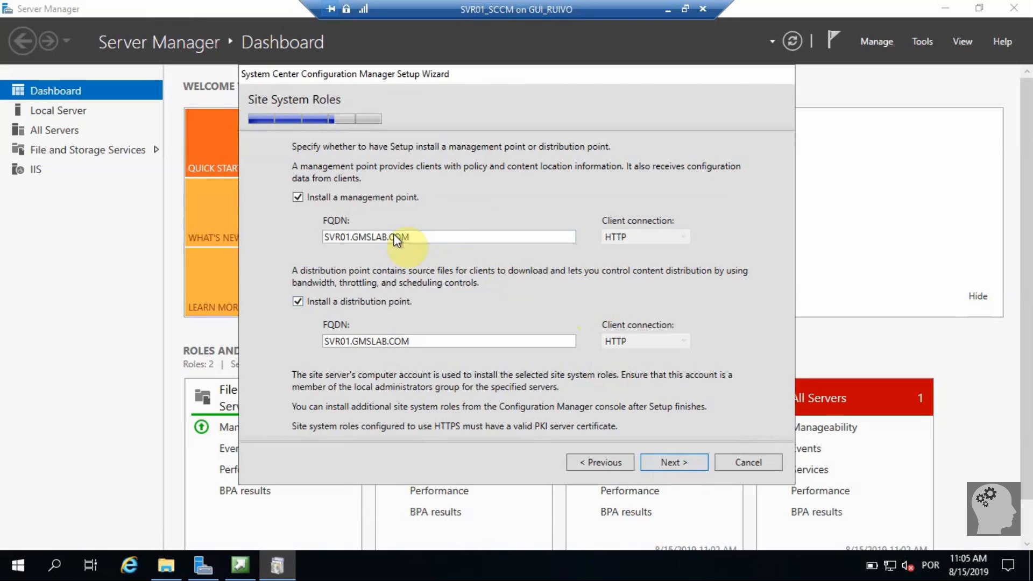
left_click(298, 303)
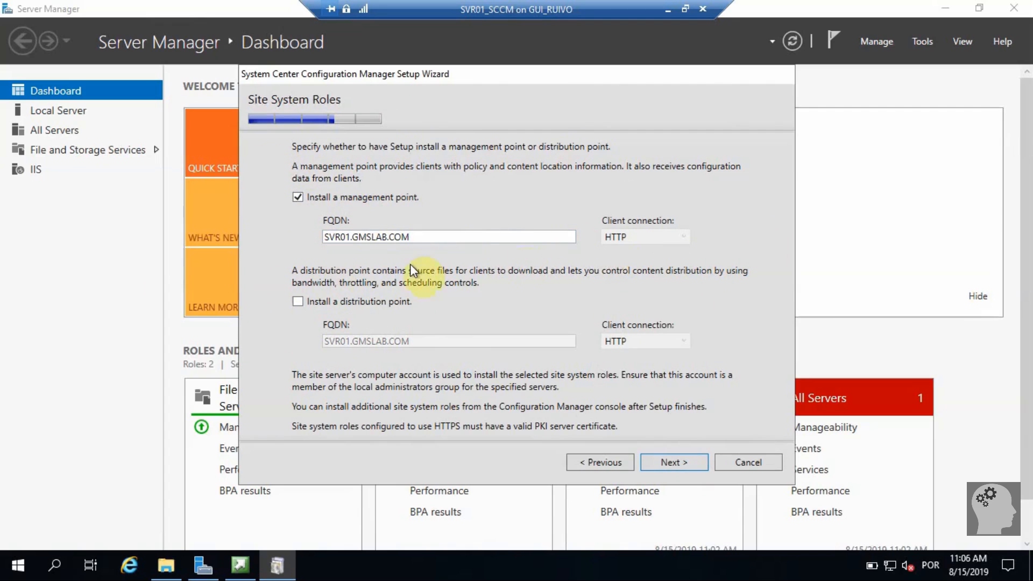
left_click(664, 460)
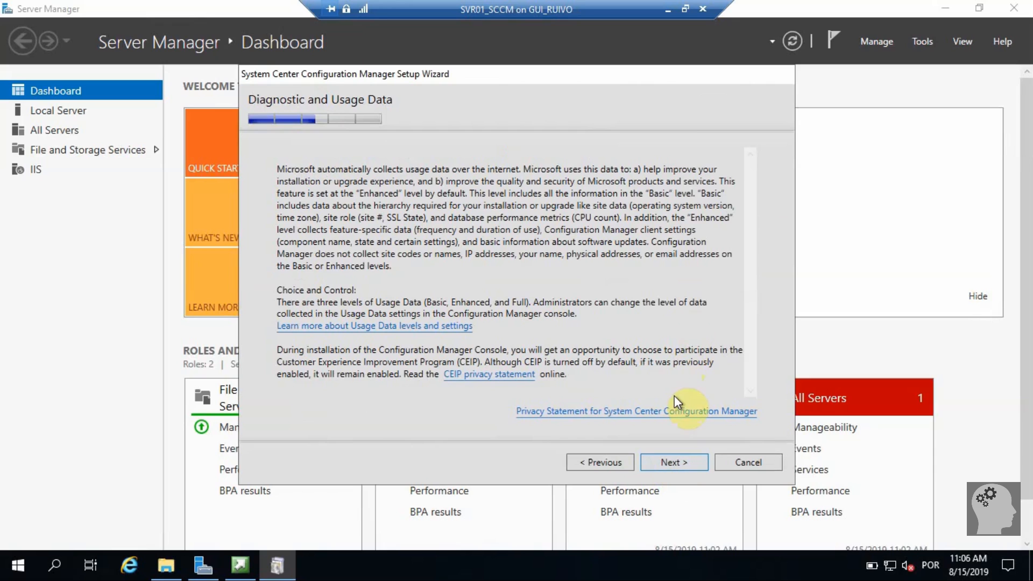
Accept the diagnostic and usage data notice and choose to get connected with SVR01.GMSLAB.COM as the service connection point
left_click(667, 462)
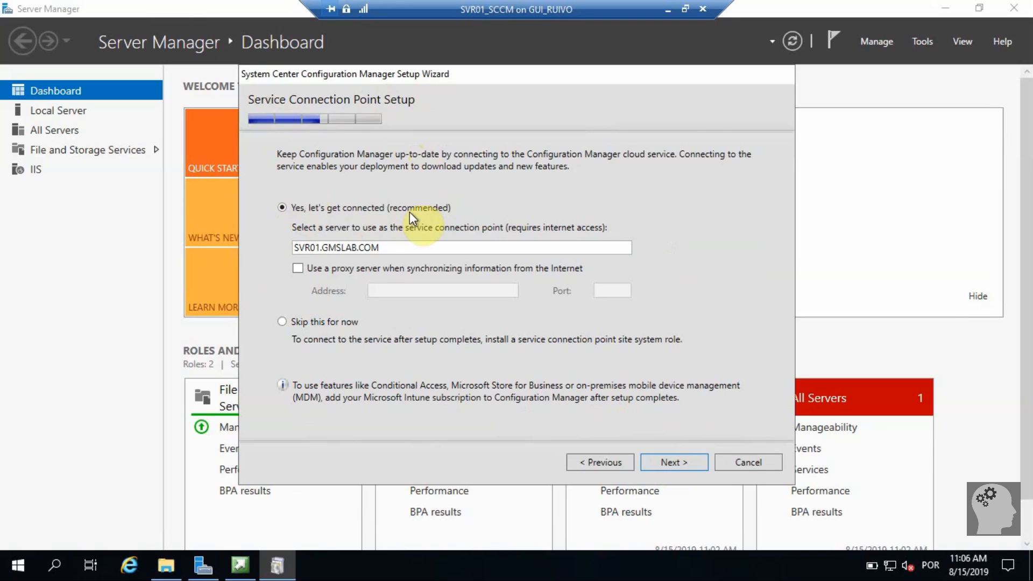
left_click(293, 324)
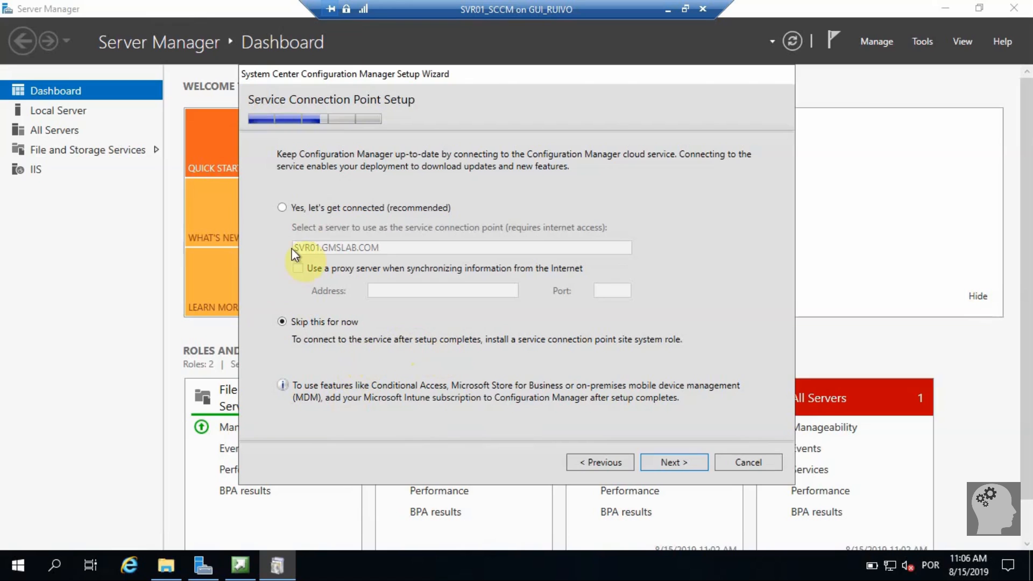
left_click(296, 212)
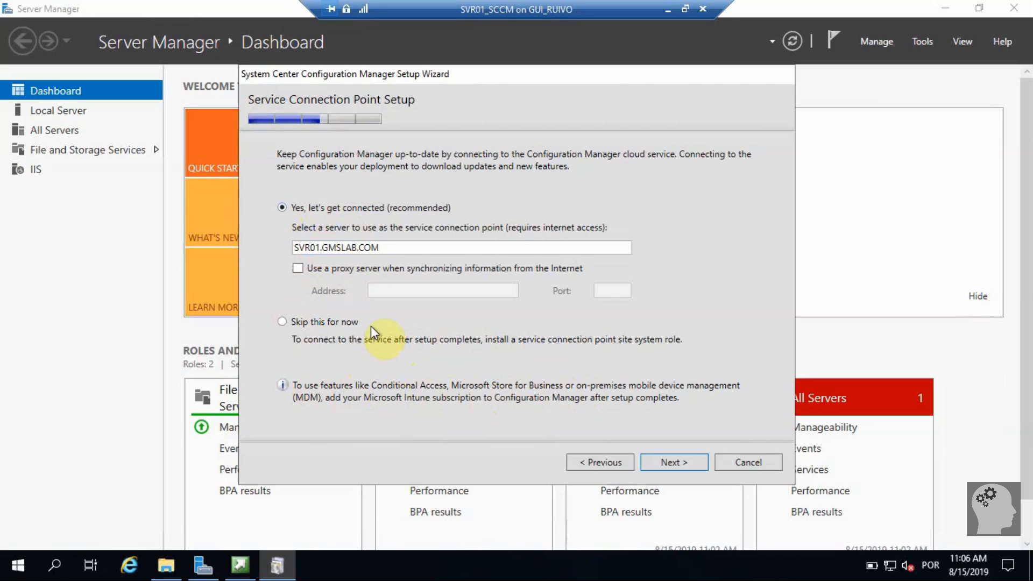
left_click(687, 461)
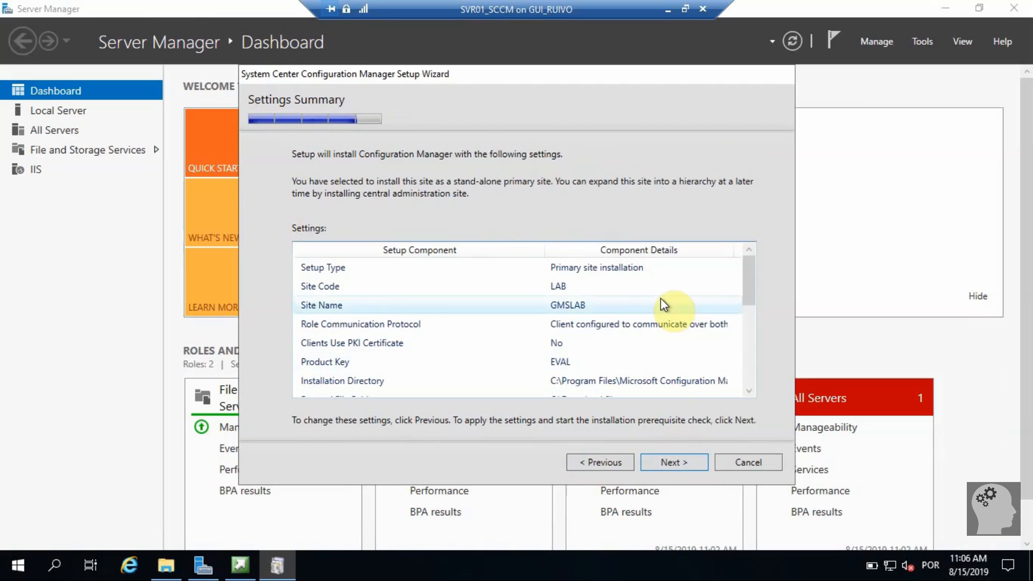
Review the whole settings summary, from the setup type and site code to the service connection point server
scroll(664, 305, "down", 4)
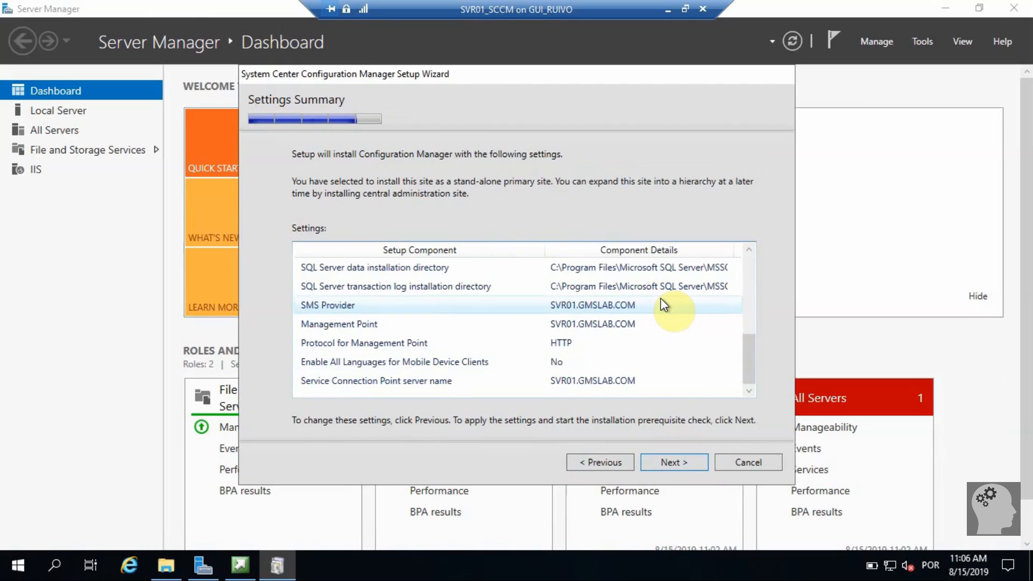
scroll(663, 305, "up", 4)
scroll(663, 305, "down", 2)
scroll(663, 305, "up", 2)
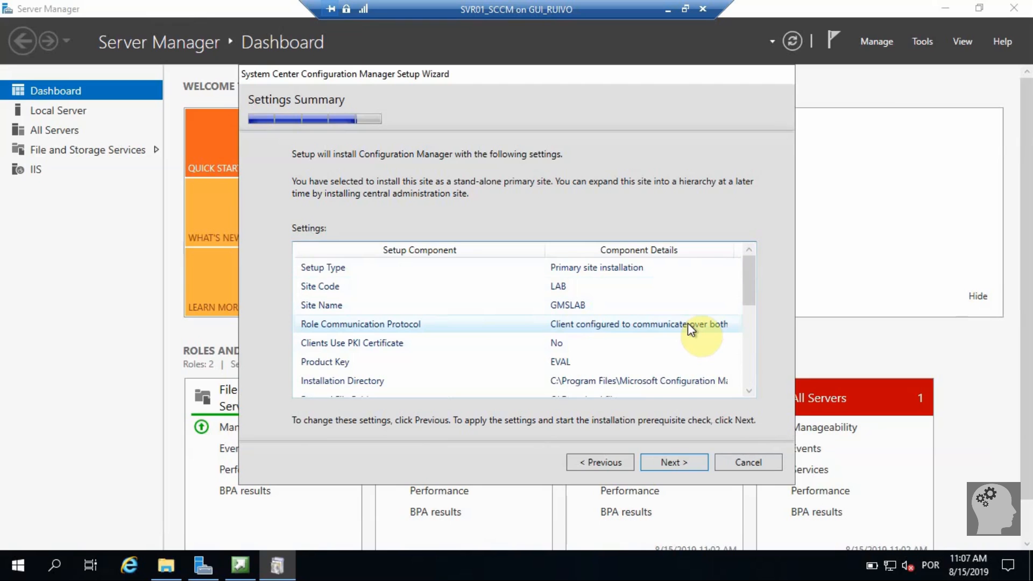
scroll(688, 323, "down", 1)
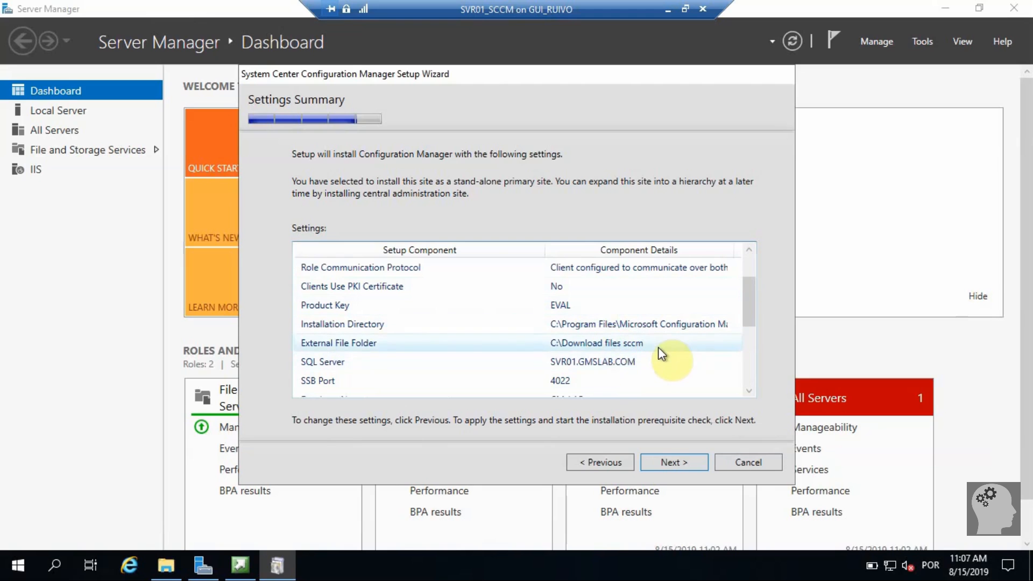
scroll(659, 347, "down", 1)
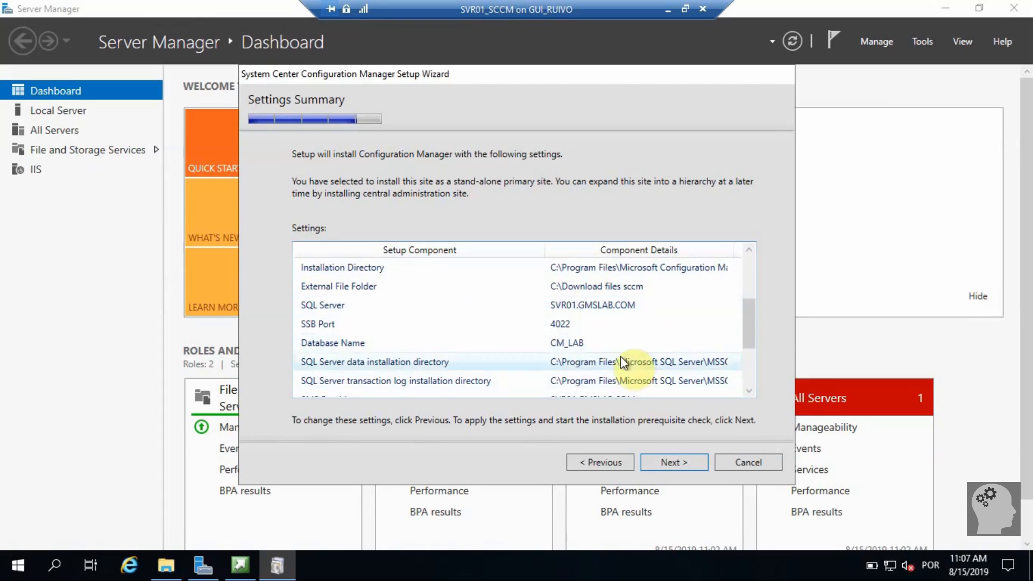
scroll(617, 347, "down", 1)
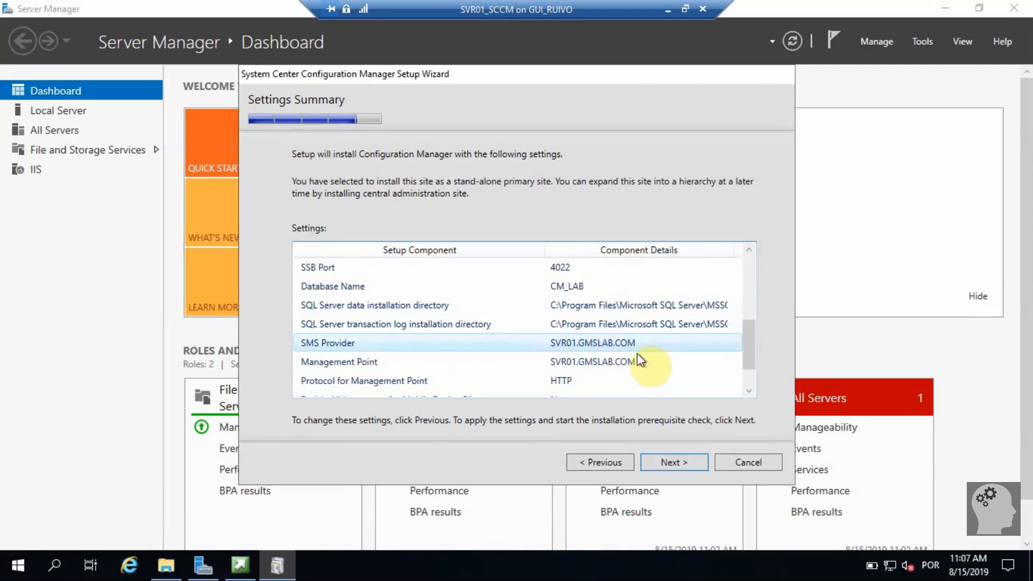
scroll(638, 359, "down", 1)
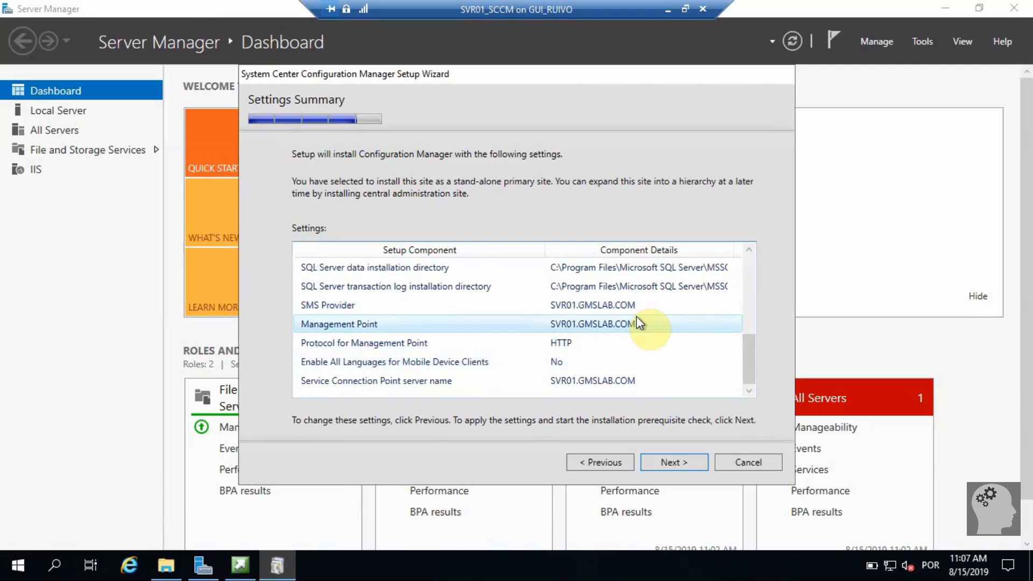
left_click(636, 321)
left_click(620, 348)
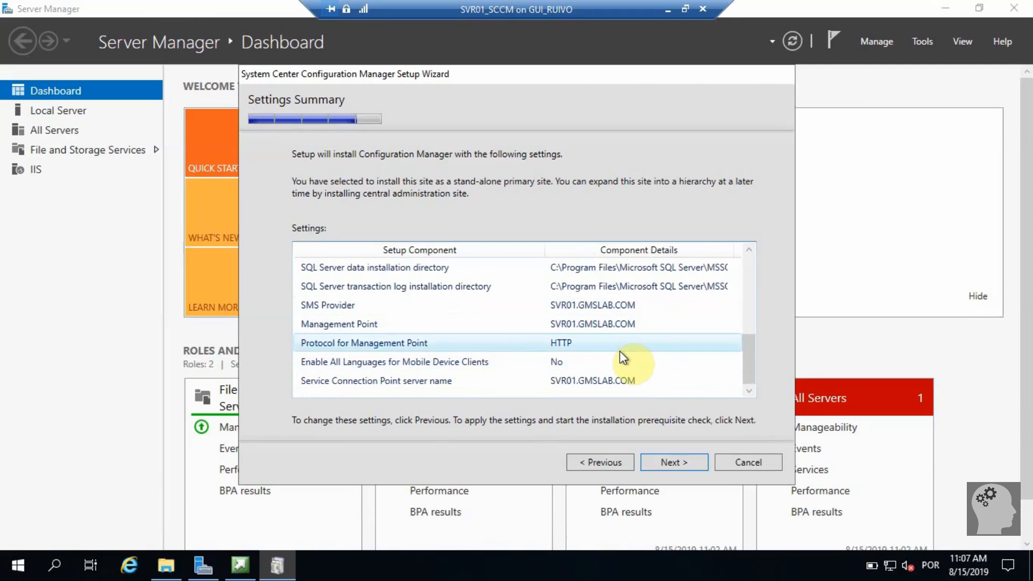
left_click(562, 362)
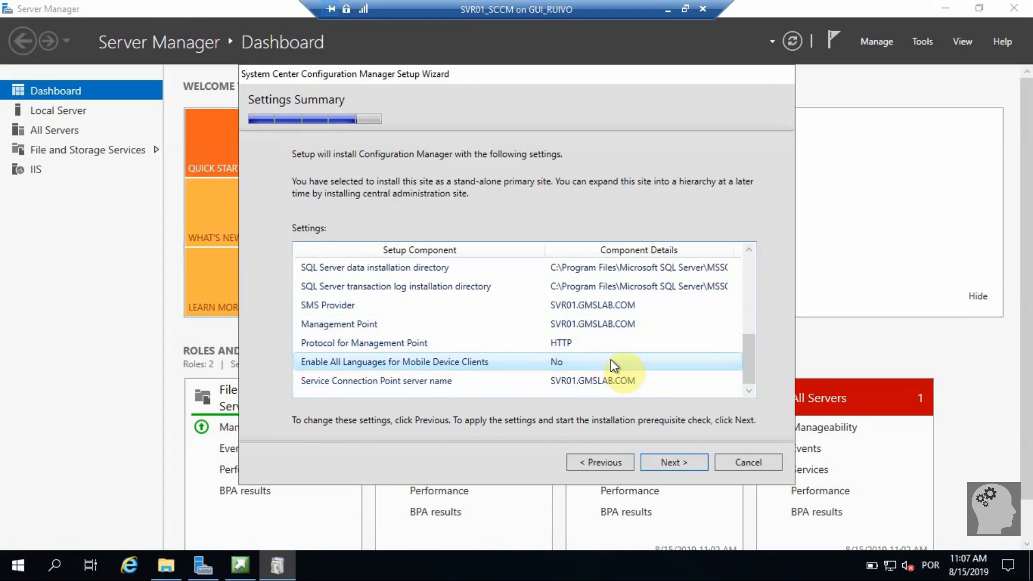
left_click(607, 379)
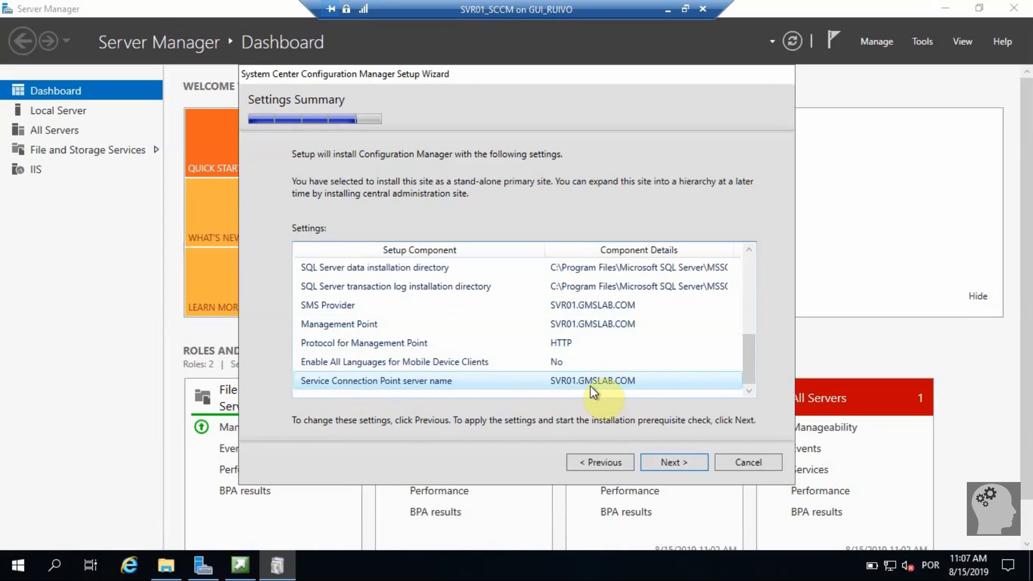
Run the prerequisite check and read the details on Active Directory publishing permissions, SQL Server security mode and SQL Server memory usage
left_click(680, 462)
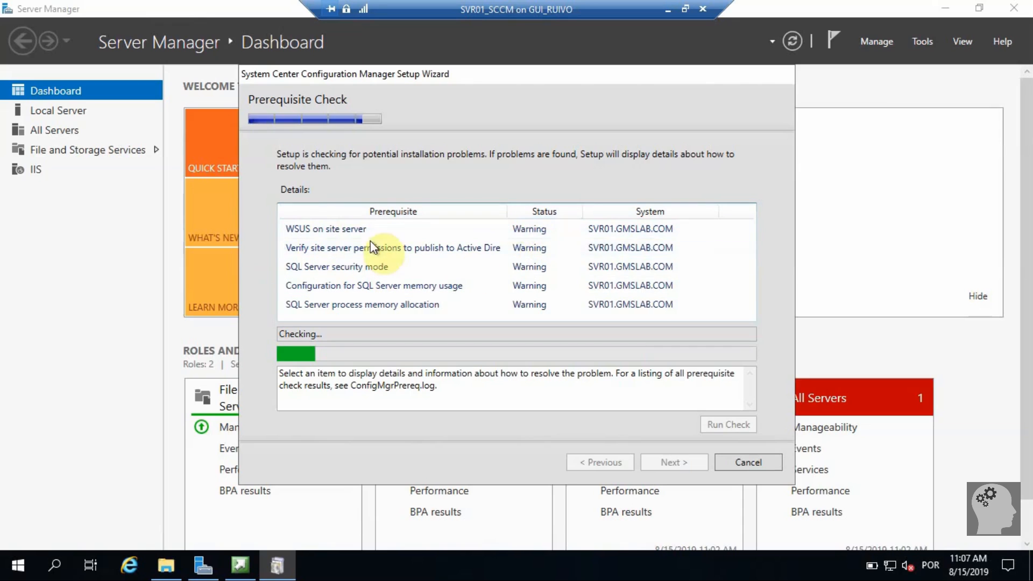
left_click(409, 247)
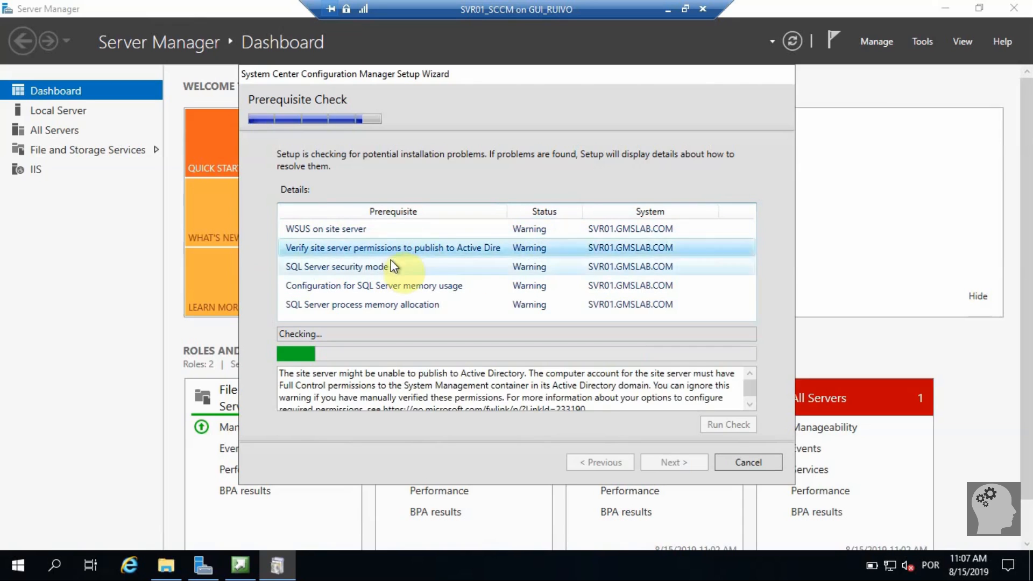
left_click(343, 266)
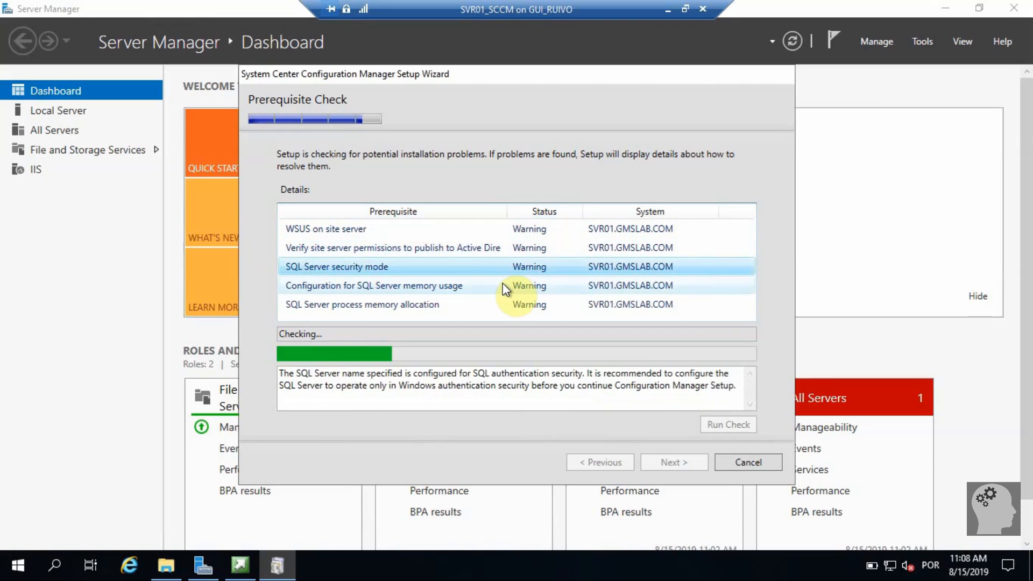
left_click(449, 287)
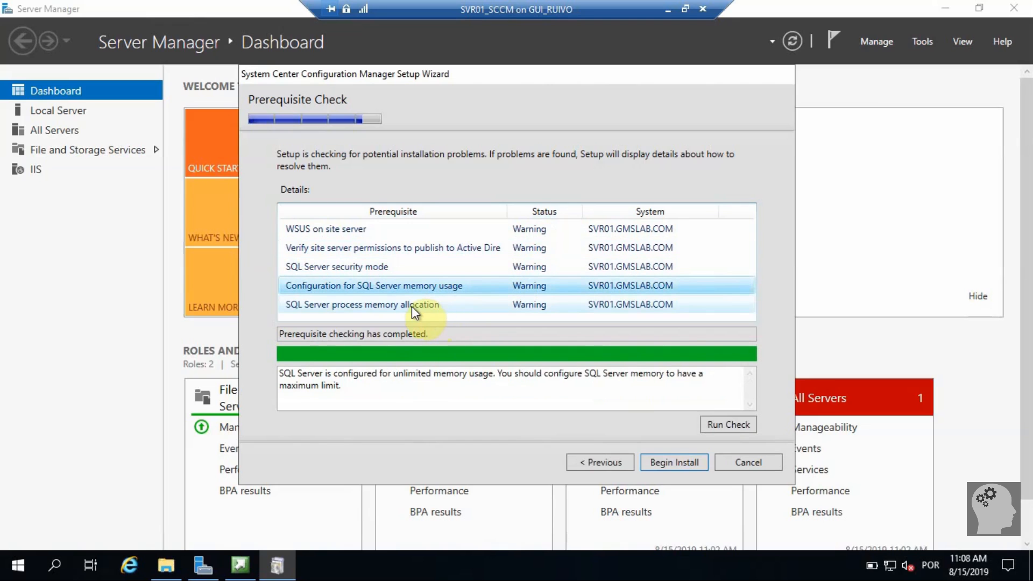
Review the warnings on SQL Server process memory allocation, WSUS and Active Directory publishing permissions, and begin the installation
left_click(325, 305)
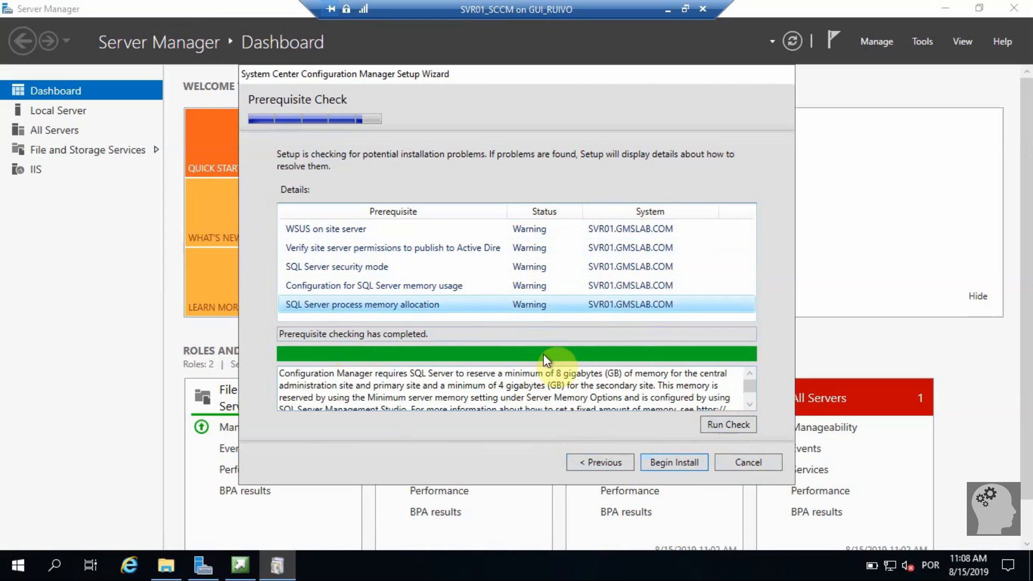
left_click(399, 229)
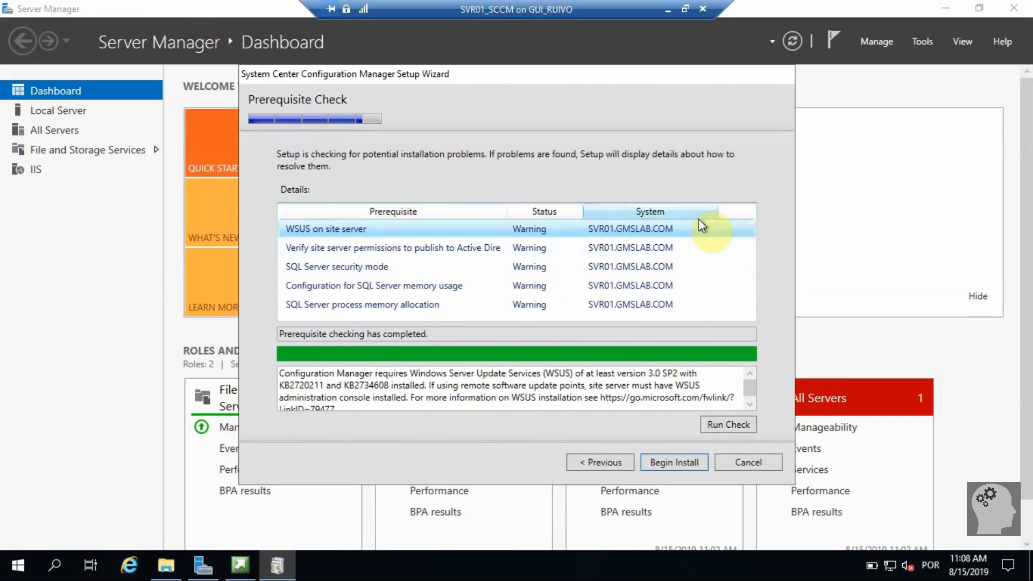
left_click(484, 249)
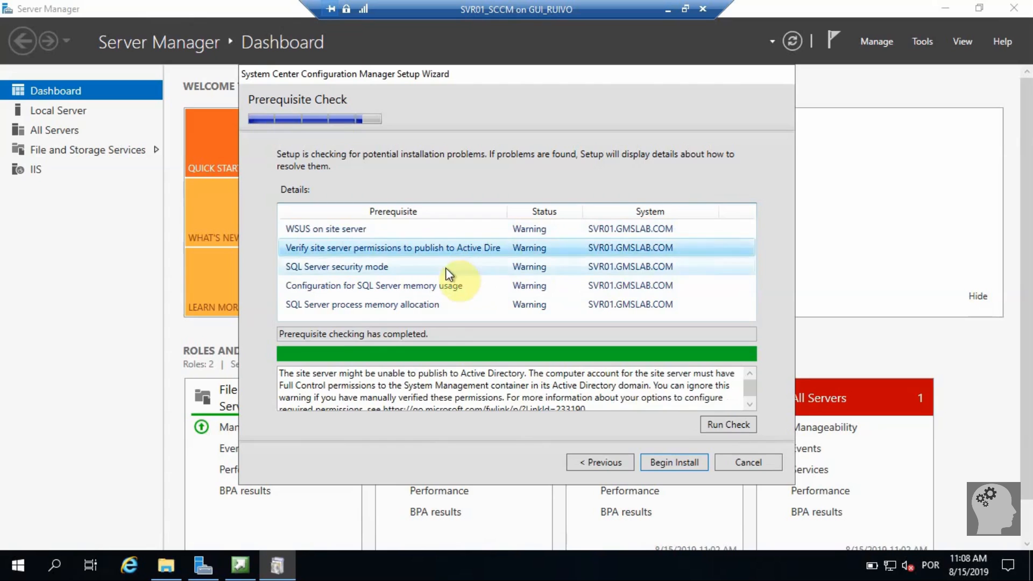
left_click(446, 305)
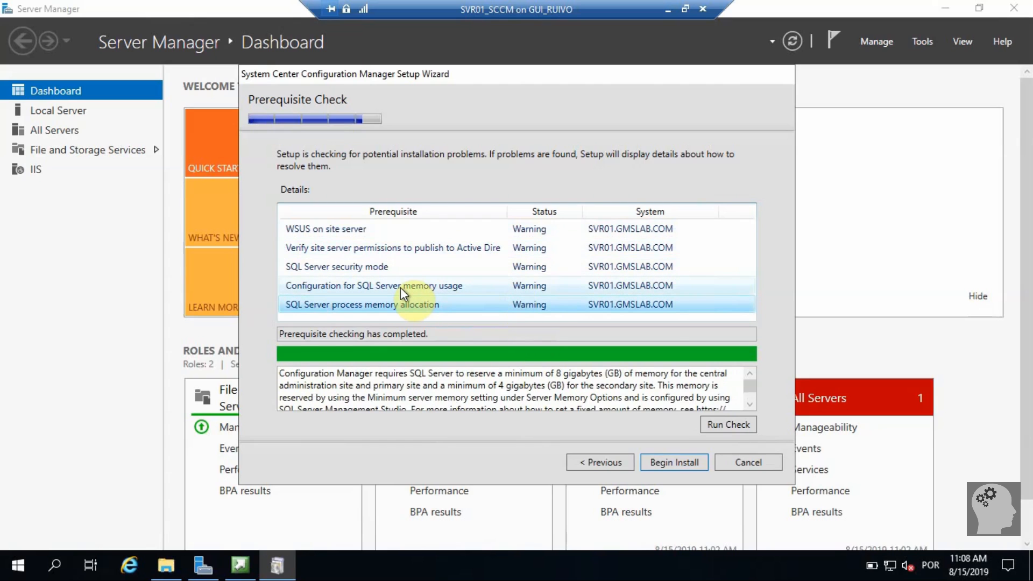
left_click(533, 232)
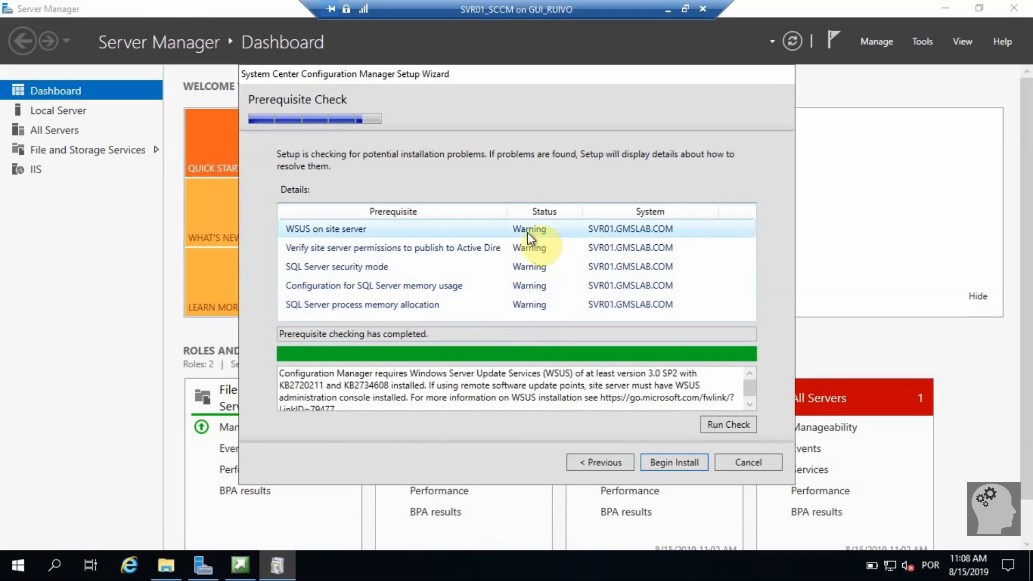
left_click(674, 463)
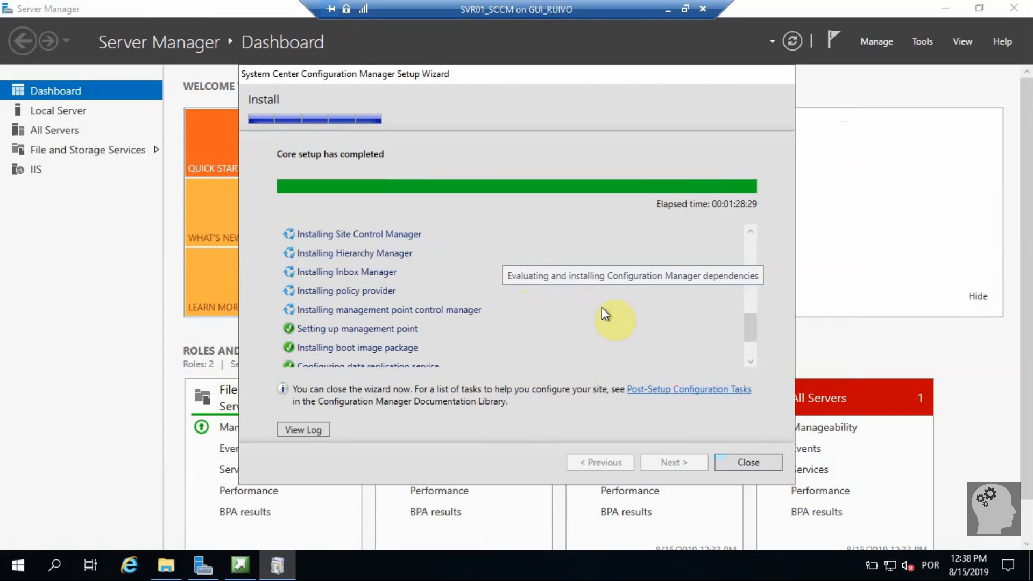
Examine the end of the installation list and the ConfigMgrSetup log, checking the final server setup entry and its timestamp, and close the log
scroll(602, 307, "down", 1)
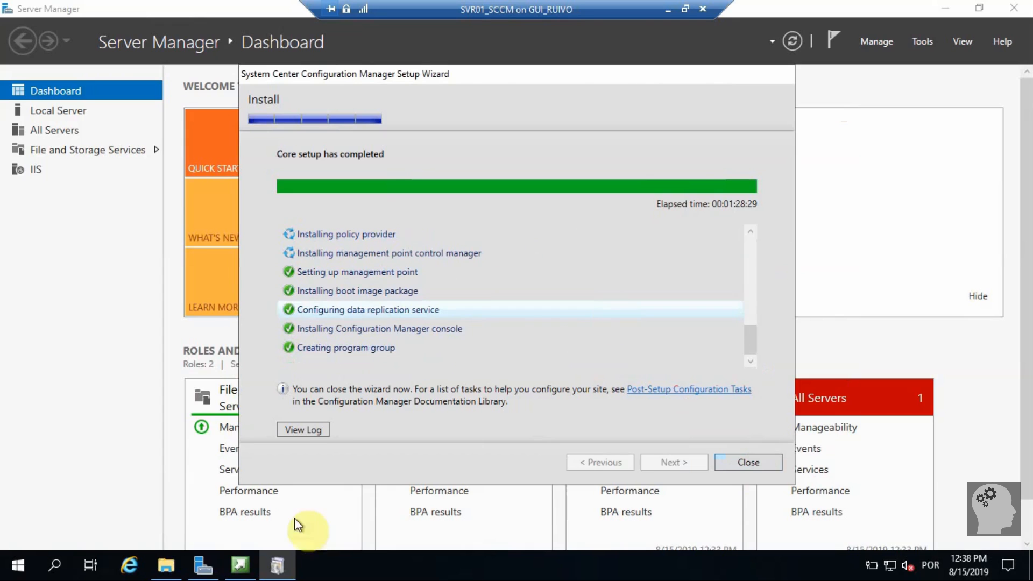
left_click(302, 430)
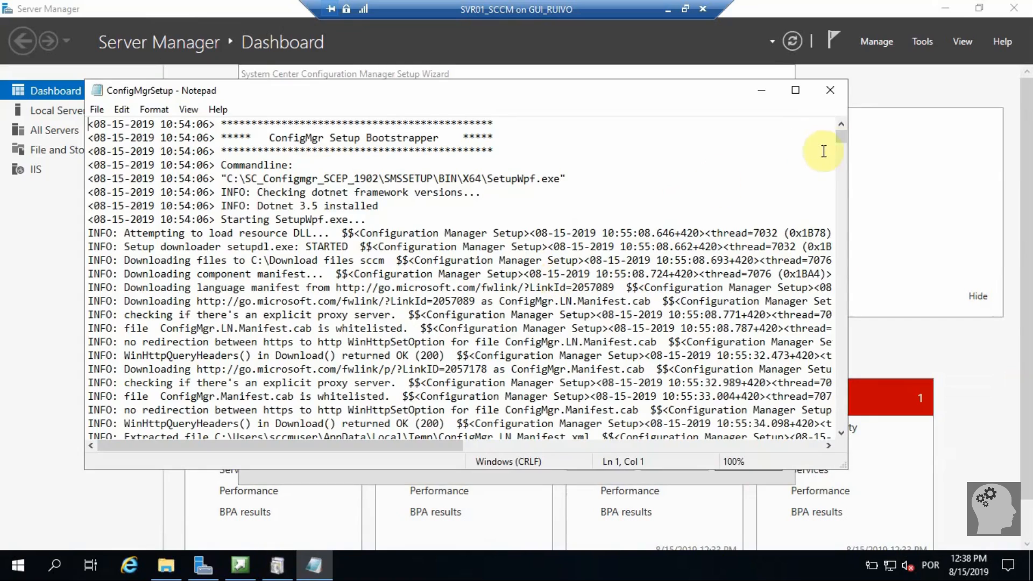
left_click_drag(841, 141, 834, 434)
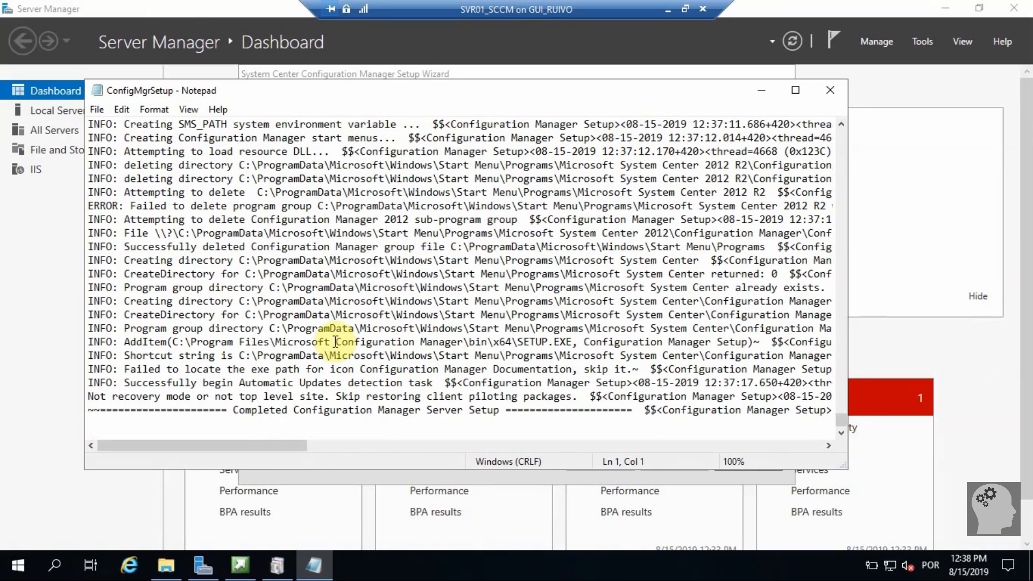
left_click_drag(268, 410, 505, 413)
left_click_drag(289, 450, 407, 490)
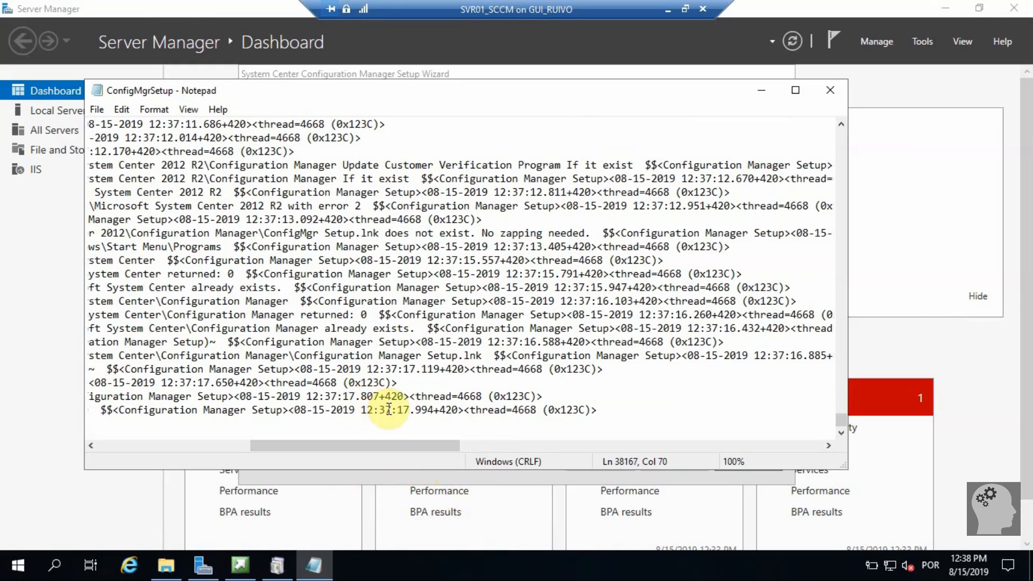
left_click(361, 410)
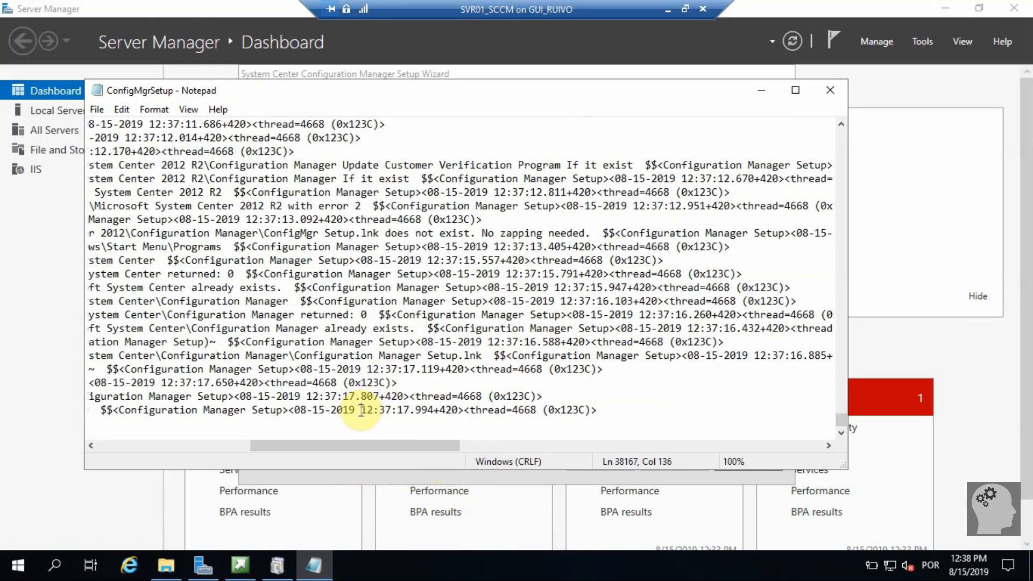
left_click_drag(361, 410, 403, 410)
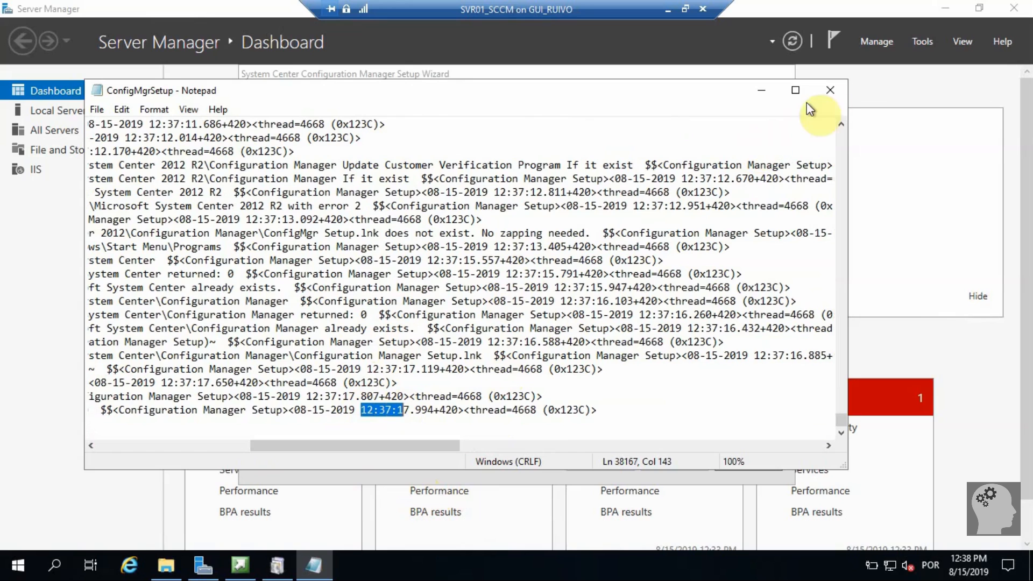
left_click(829, 94)
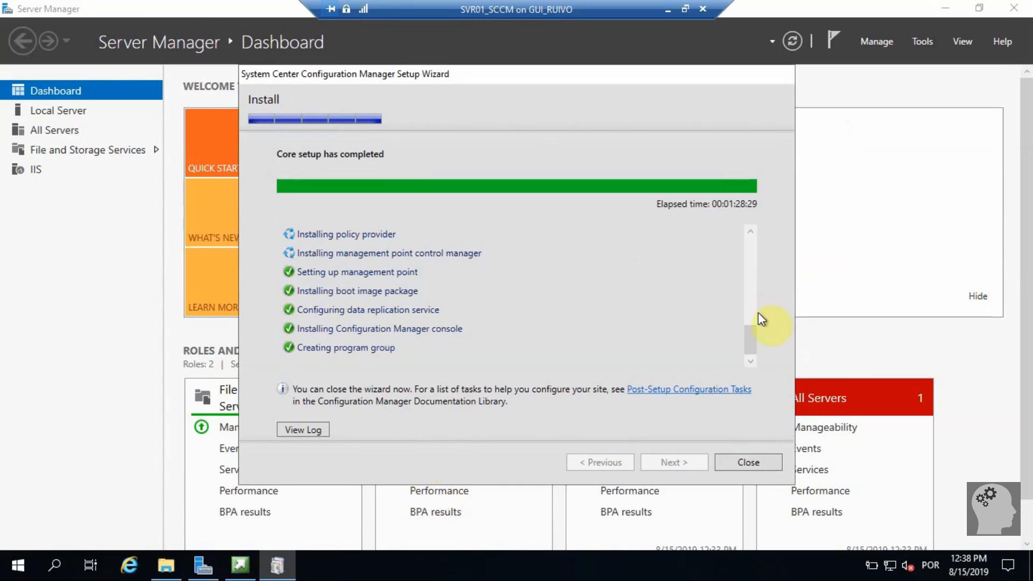
Close the setup wizard and restart the server with the reason Other (Unplanned)
left_click(747, 463)
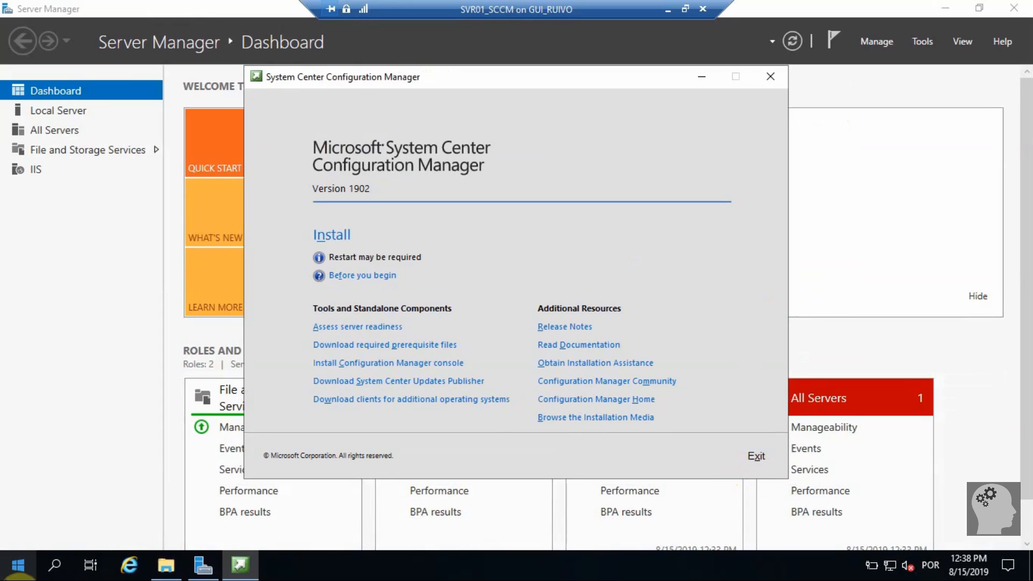
left_click(18, 565)
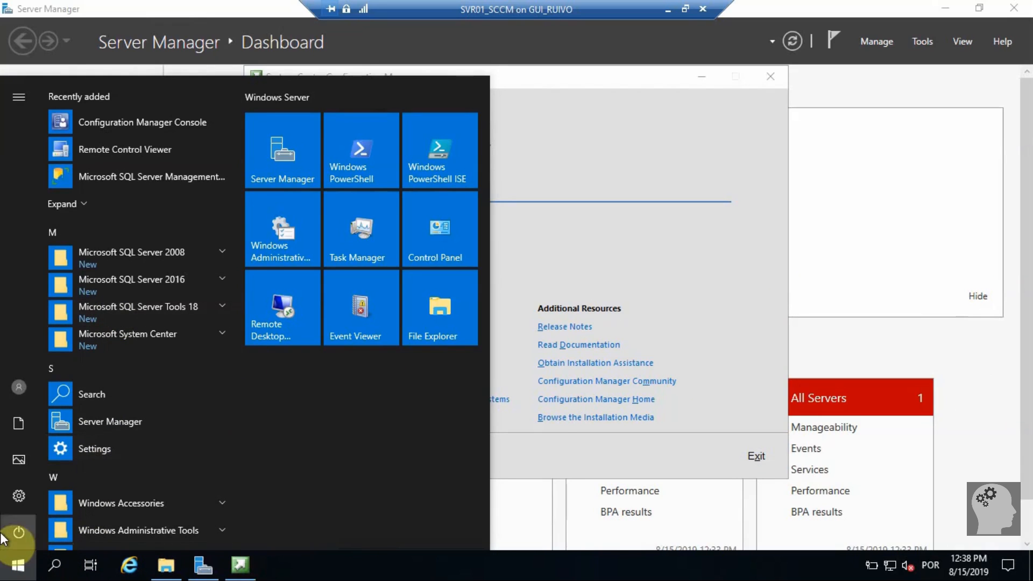
left_click(24, 521)
left_click(24, 490)
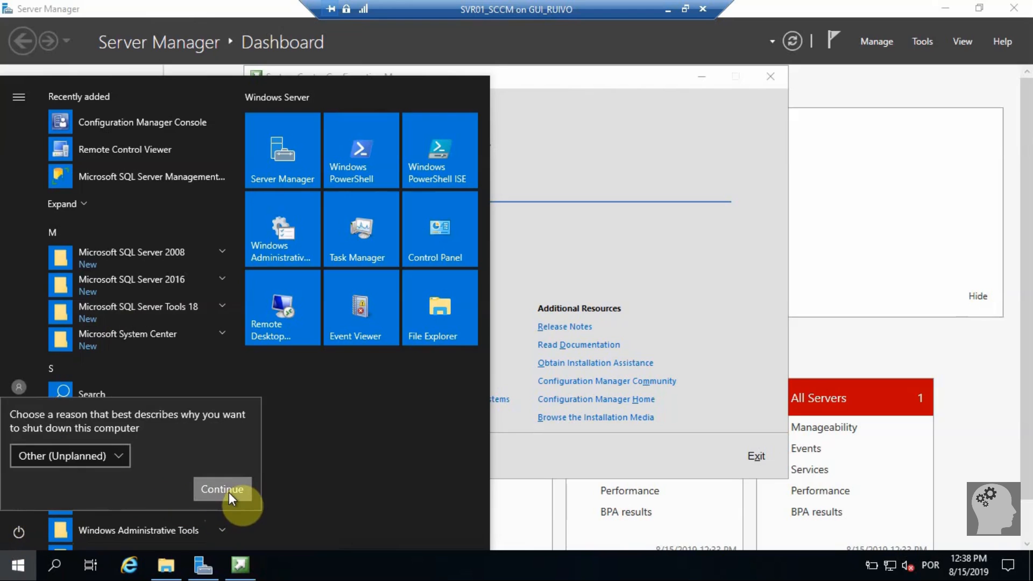
left_click(229, 493)
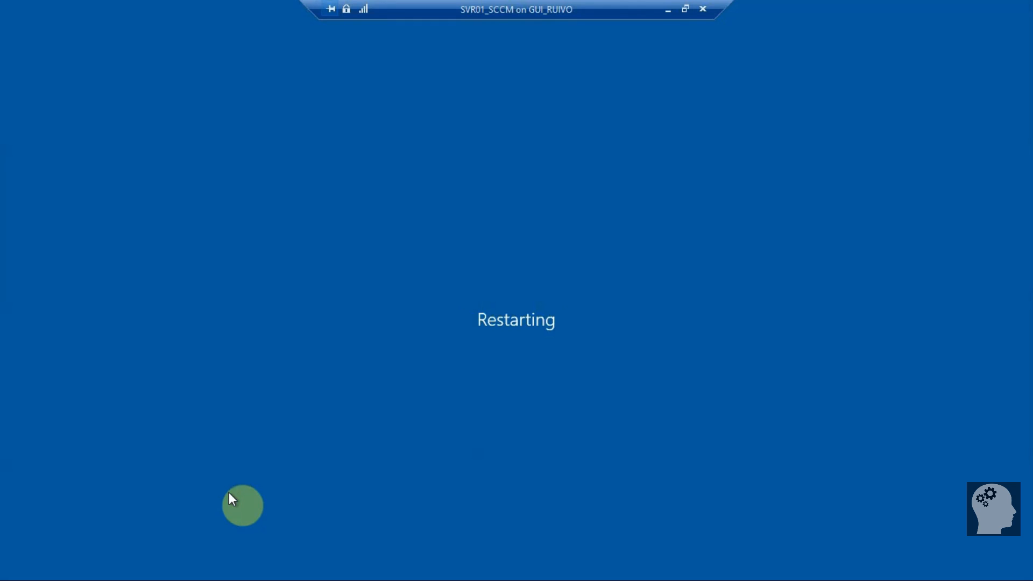
Sign in to the GMSLAB domain as sccmuser with the account password and show the SVR01_SCCM virtual machine in full screen
type("sccmus")
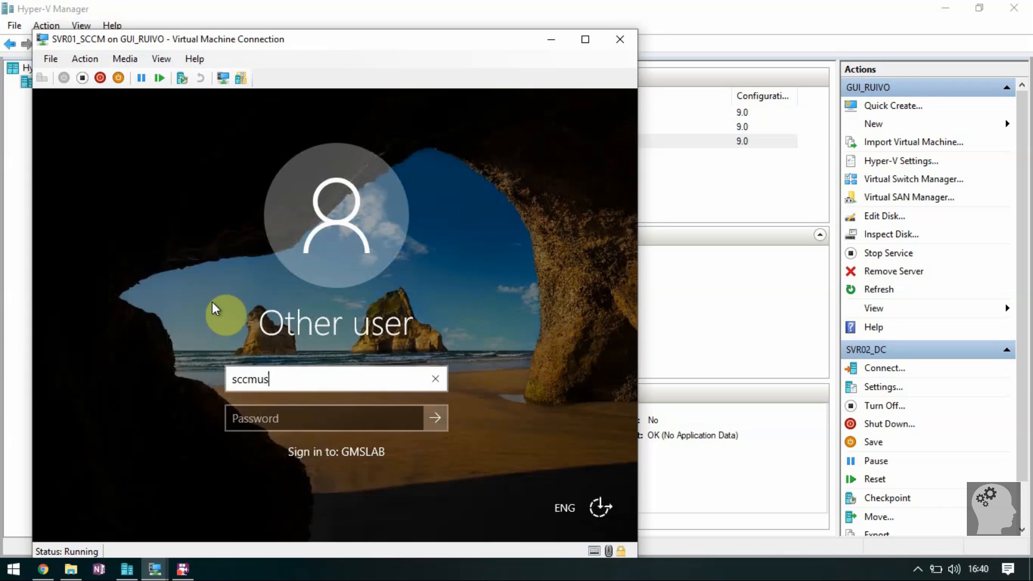
type("er")
key("Tab")
type("P•••")
key("BackSpace")
key("BackSpace")
key("BackSpace")
key("BackSpace")
type("•••••••••")
key("Return")
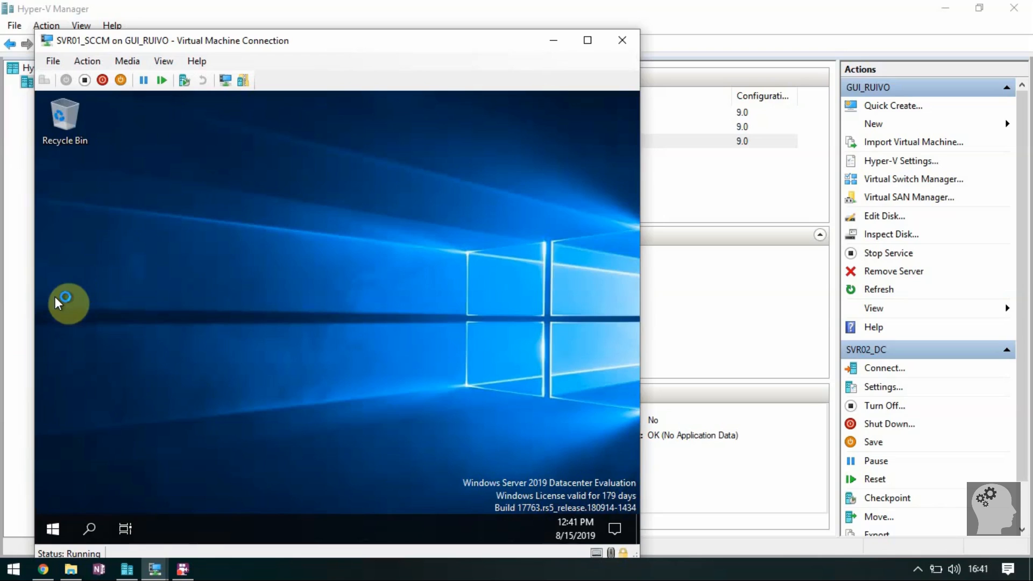
left_click(592, 38)
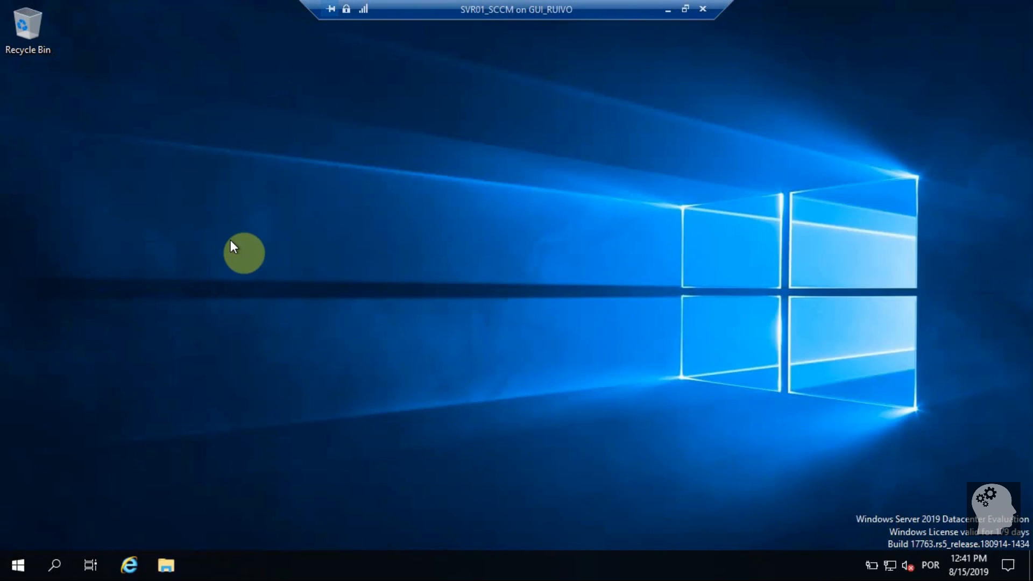
Open the Configuration Manager Console and check the product, console and site versions in its About information
left_click(18, 565)
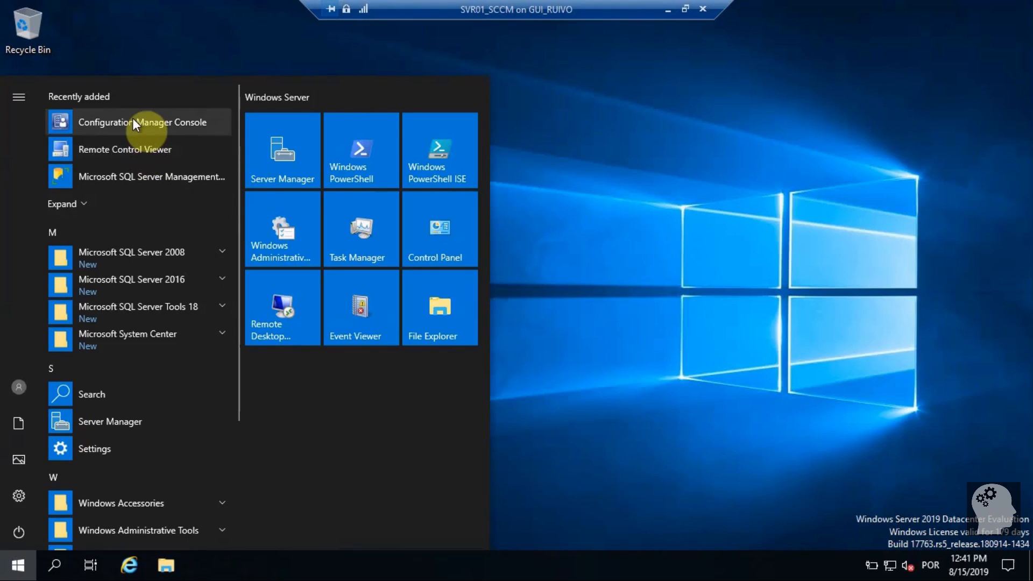
left_click(150, 122)
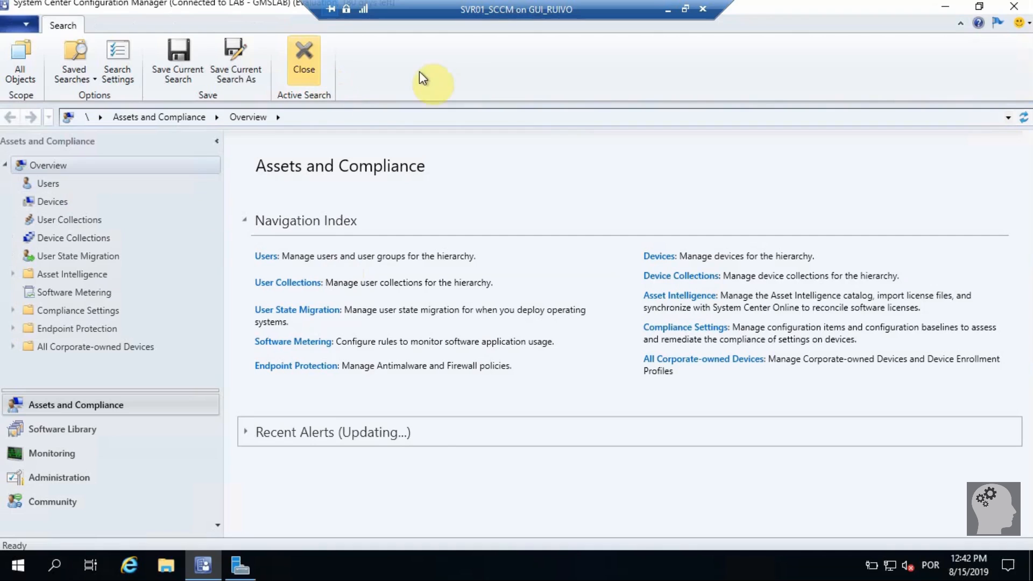
left_click(10, 24)
left_click(77, 153)
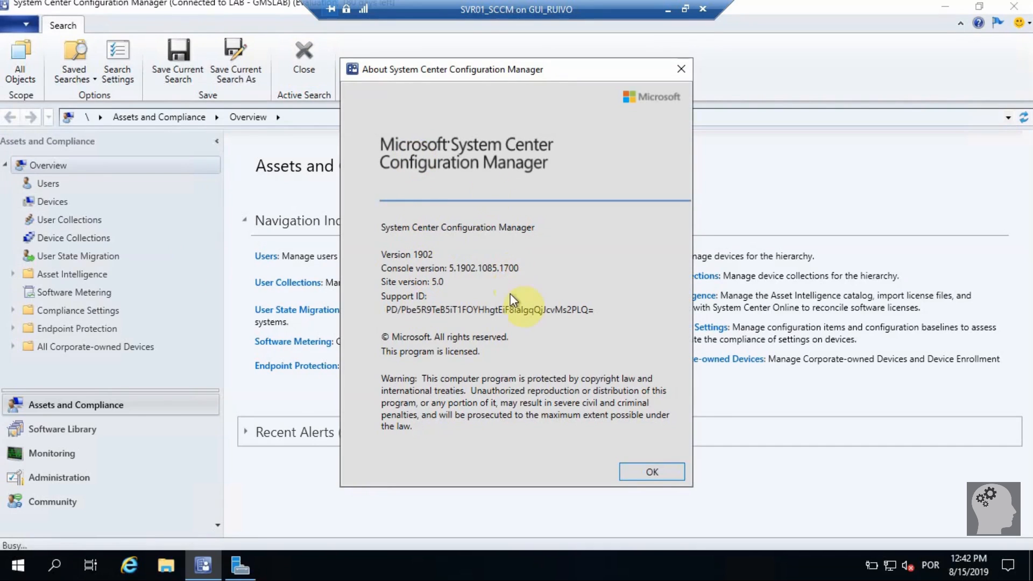
left_click(647, 474)
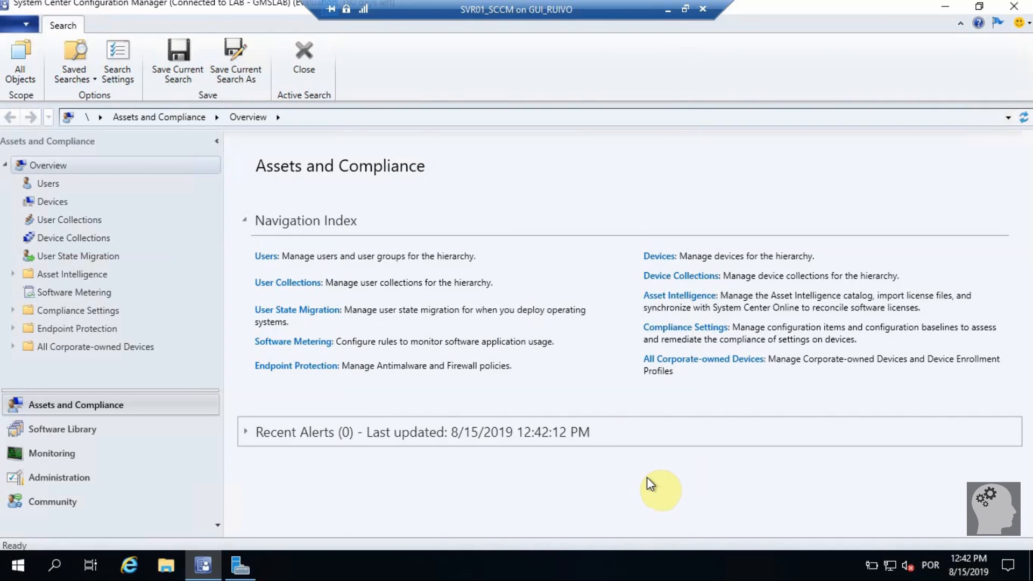